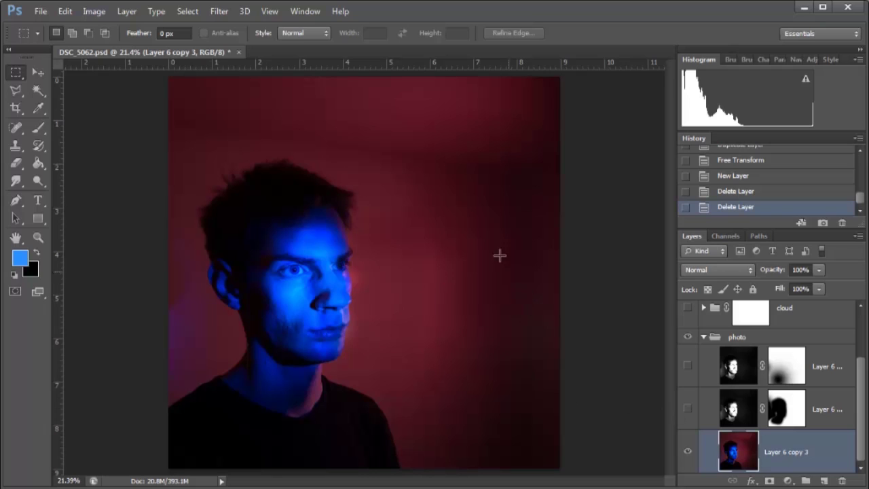
- Turn on the two masked Layer 6 overlays and select each one in turn
{"action": "left_click", "coordinate": [687, 409]}
{"action": "left_click", "coordinate": [687, 365]}
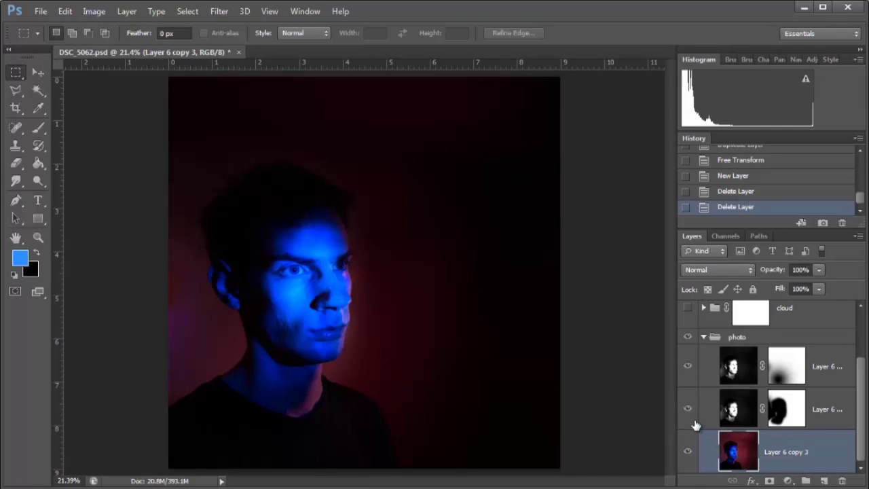
{"action": "left_click", "coordinate": [736, 373]}
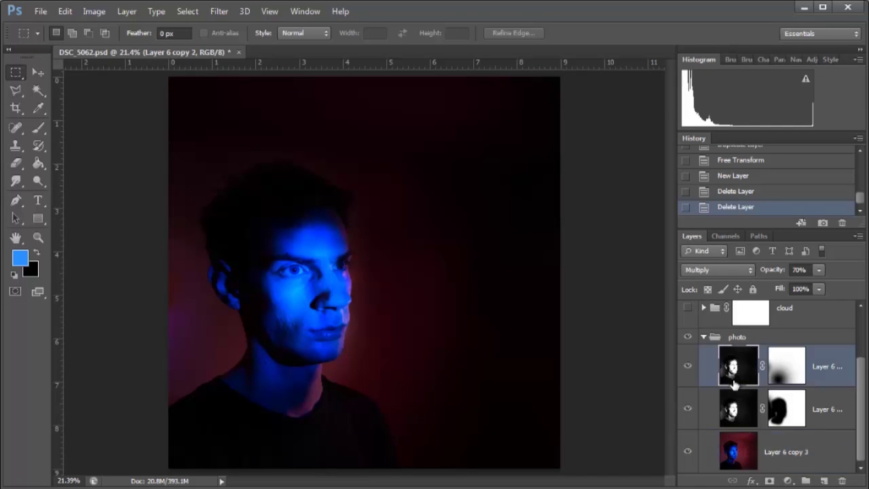
{"action": "left_click", "coordinate": [734, 407]}
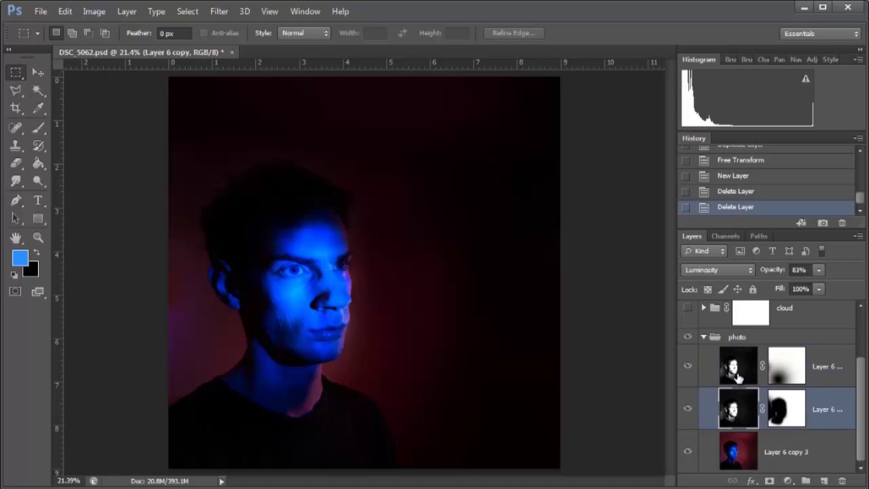
- Hide both Layer 6 overlays and duplicate Layer 6 copy 3 into Layer 6 copy 4
{"action": "left_click", "coordinate": [687, 409]}
{"action": "left_click", "coordinate": [688, 366]}
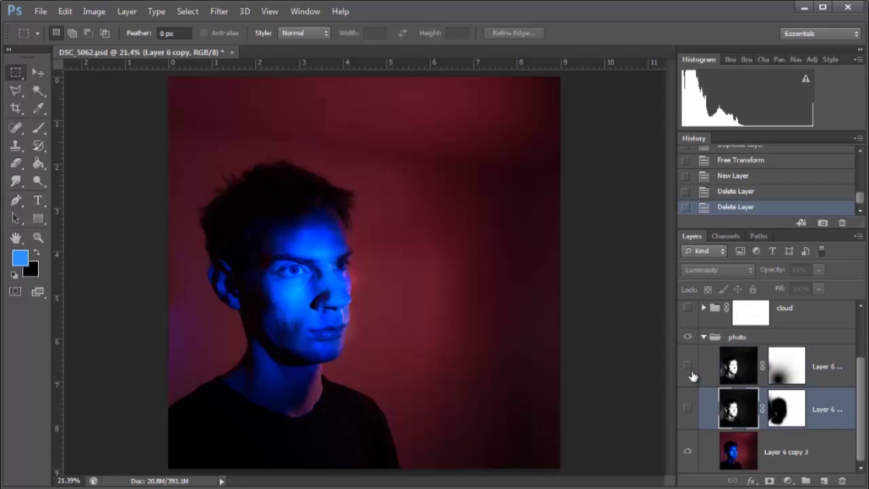
{"action": "left_click", "coordinate": [798, 448]}
{"action": "left_click_drag", "start_coordinate": [790, 459], "coordinate": [823, 480]}
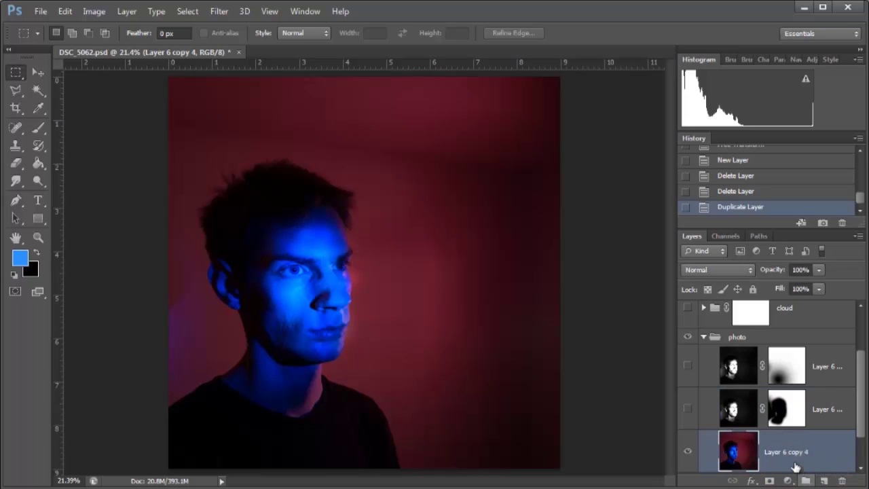
{"action": "left_click", "coordinate": [95, 14]}
{"action": "mouse_move", "coordinate": [112, 46]}
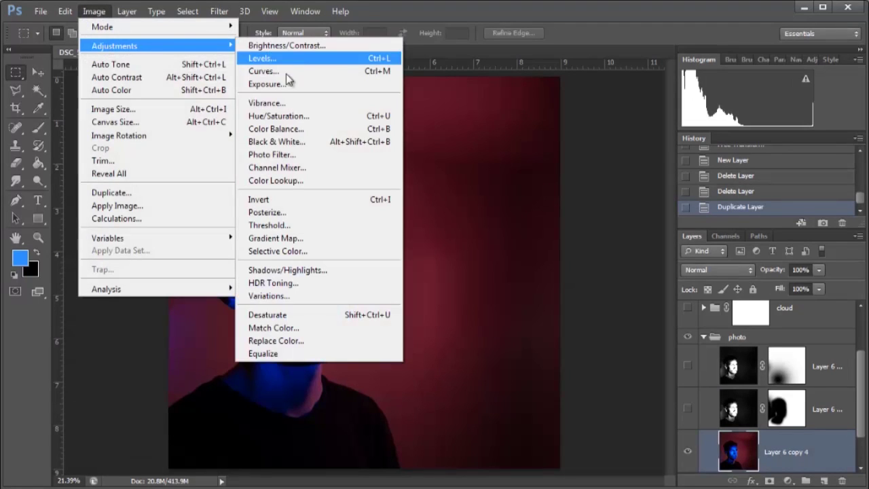
{"action": "left_click", "coordinate": [281, 147]}
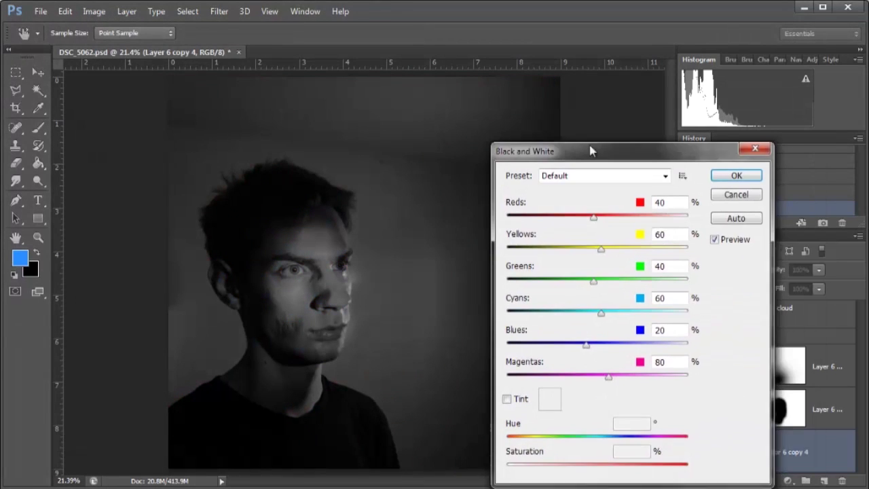
{"action": "left_click", "coordinate": [554, 151]}
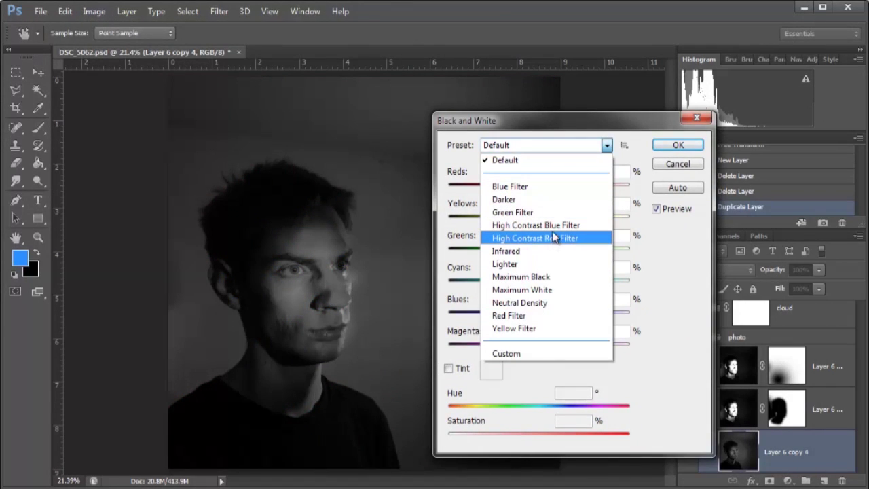
{"action": "left_click", "coordinate": [552, 225]}
{"action": "left_click", "coordinate": [547, 147]}
{"action": "left_click_drag", "start_coordinate": [578, 137], "coordinate": [724, 139]}
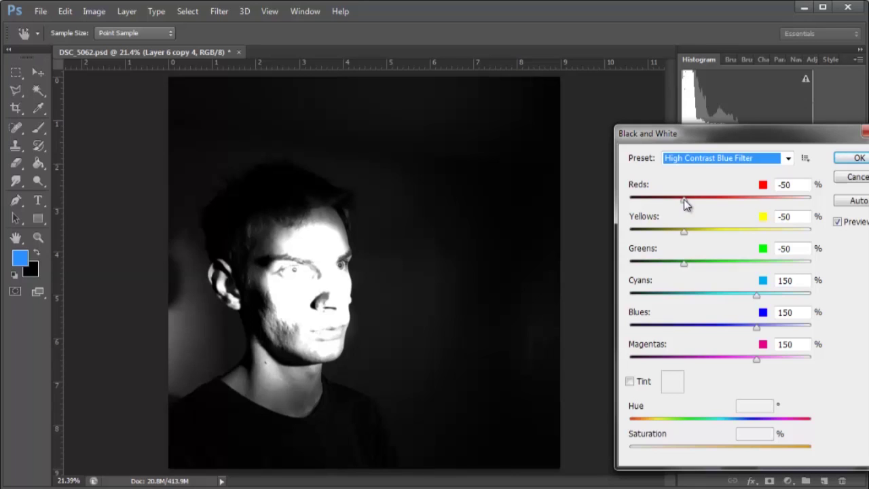
{"action": "left_click_drag", "start_coordinate": [684, 199], "coordinate": [660, 204]}
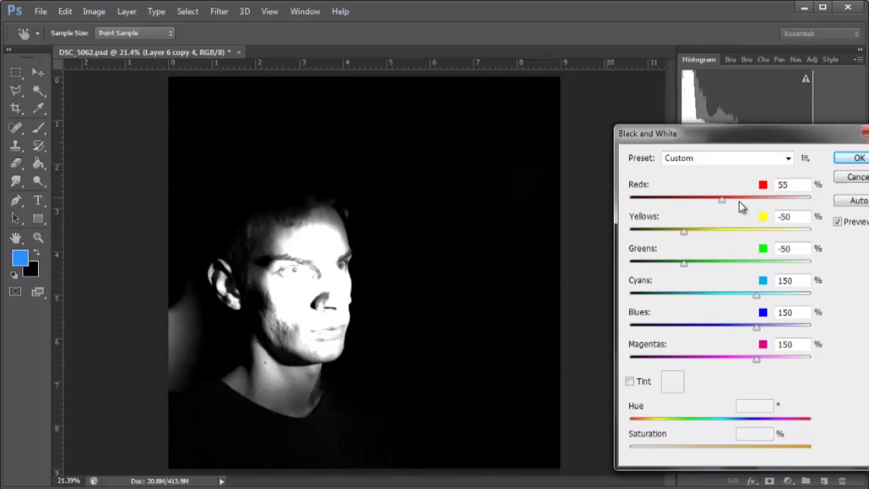
{"action": "left_click_drag", "start_coordinate": [739, 202], "coordinate": [613, 197]}
{"action": "left_click", "coordinate": [683, 201]}
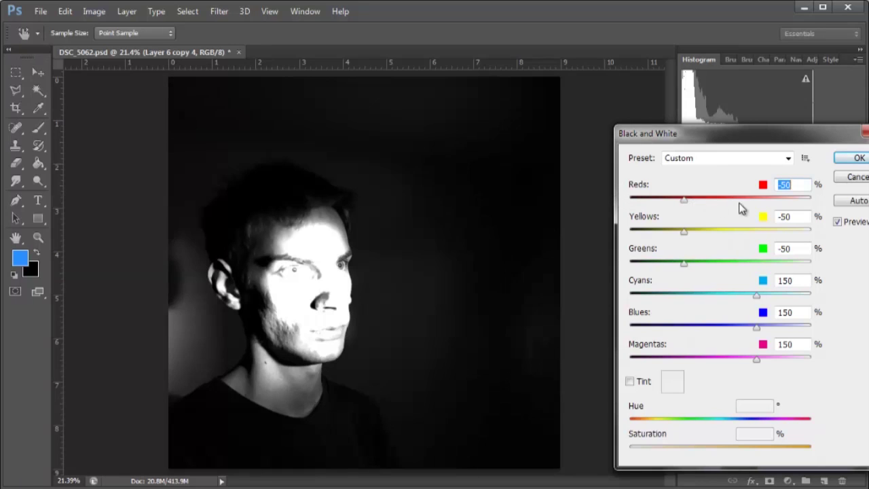
{"action": "left_click", "coordinate": [857, 177]}
- Show both darkening Layer 6 overlays again, toggling the top one to compare the look
{"action": "left_click", "coordinate": [687, 411]}
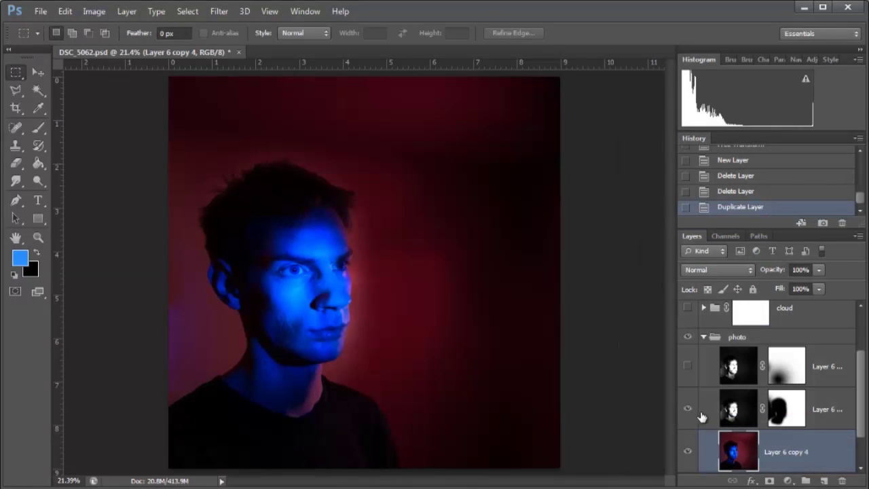
{"action": "left_click", "coordinate": [689, 369]}
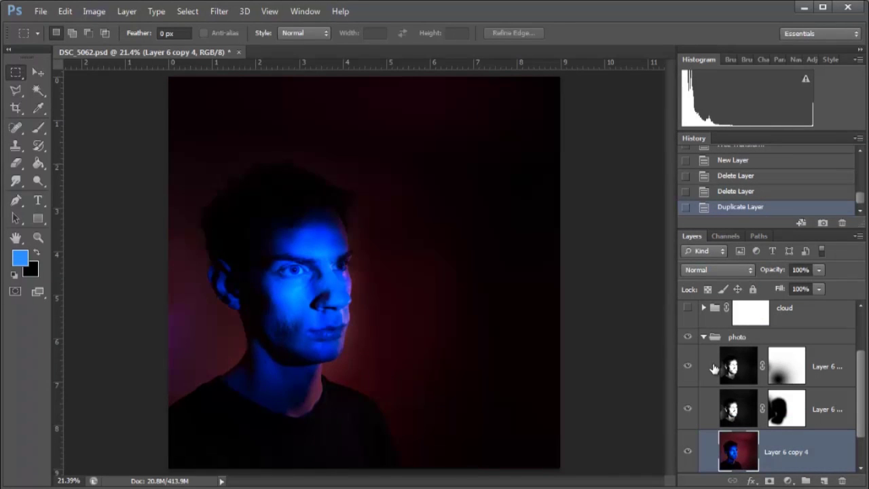
{"action": "left_click", "coordinate": [717, 367]}
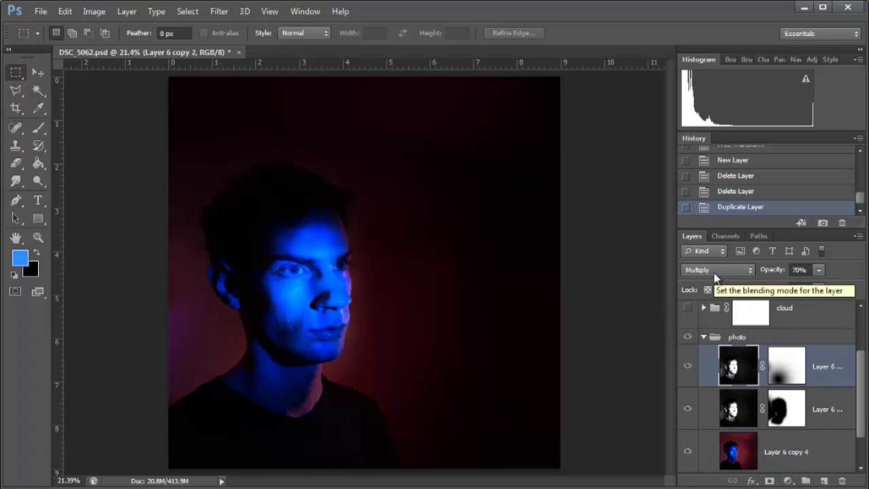
{"action": "left_click", "coordinate": [687, 370]}
{"action": "left_click", "coordinate": [688, 367]}
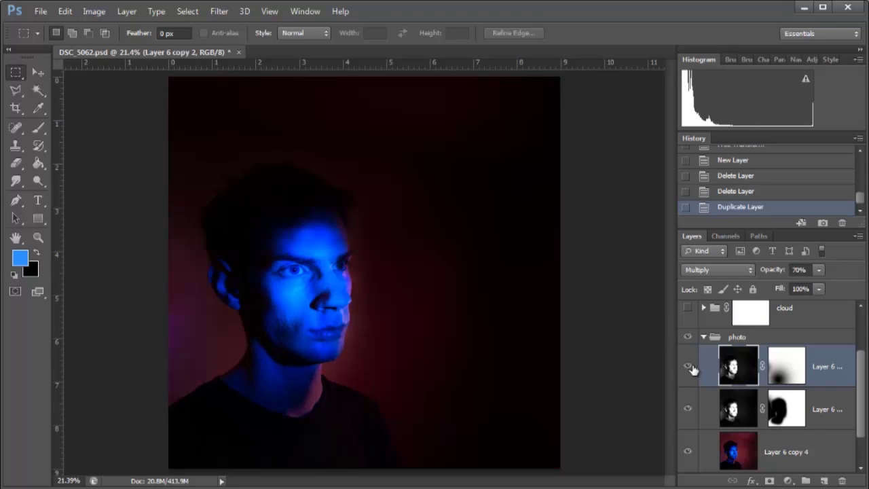
- Collapse the photo group and make the glowing cloud and wireframe group visible
{"action": "left_click", "coordinate": [710, 337]}
{"action": "left_click", "coordinate": [704, 337]}
{"action": "left_click", "coordinate": [687, 381]}
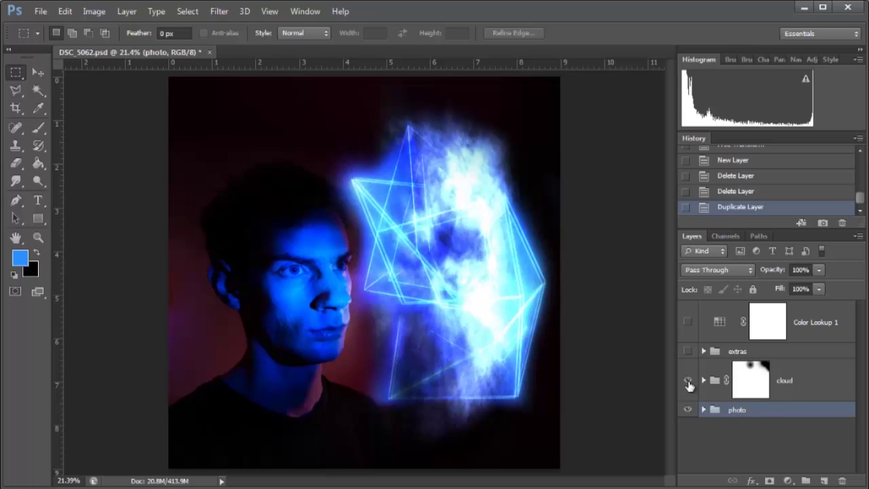
- Hide the cloud group and add an empty Layer 24 above Color Lookup 1
{"action": "left_click", "coordinate": [688, 381]}
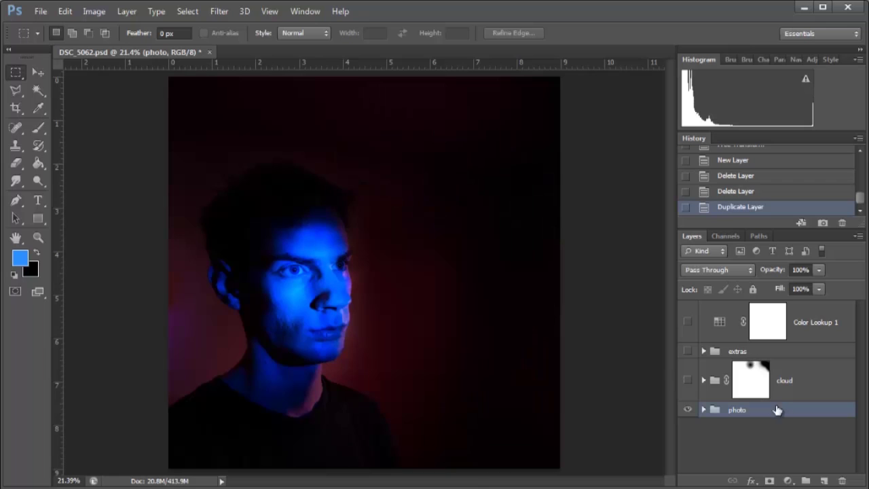
{"action": "left_click", "coordinate": [725, 328]}
{"action": "left_click", "coordinate": [824, 481]}
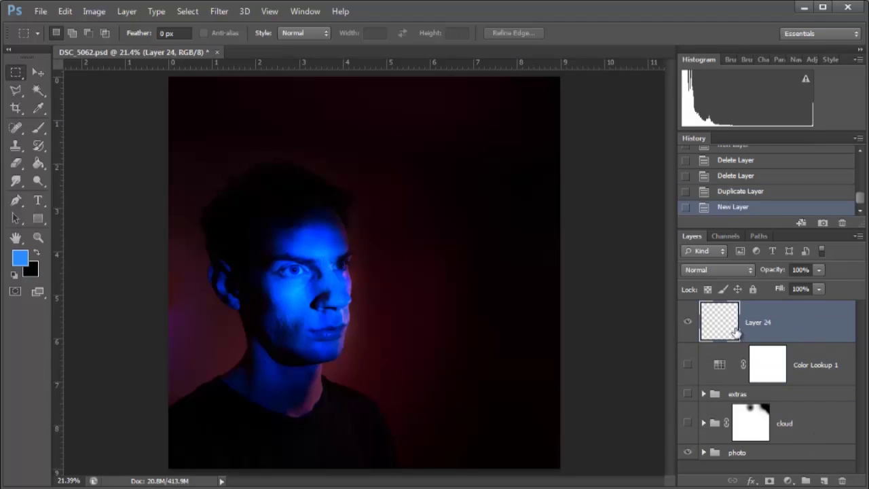
- Select the Brush tool and check its size and hardness settings, then switch to the Pen tool
{"action": "left_click", "coordinate": [37, 129]}
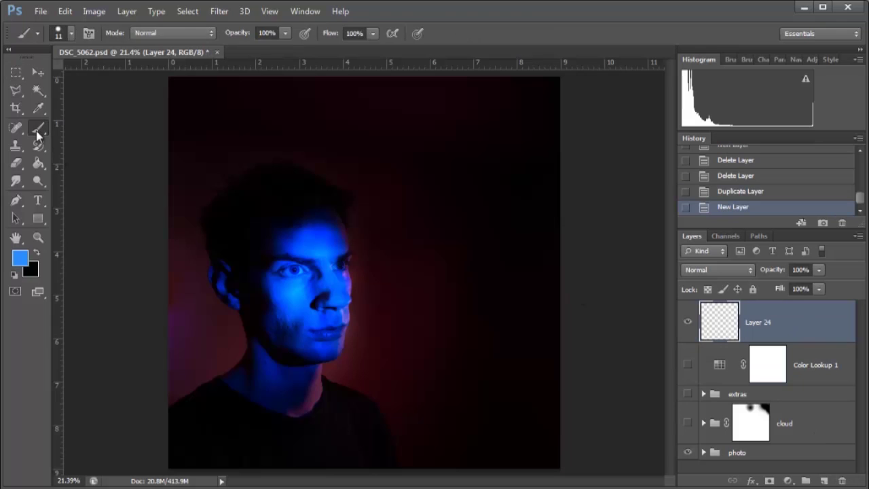
{"action": "left_click", "coordinate": [72, 34]}
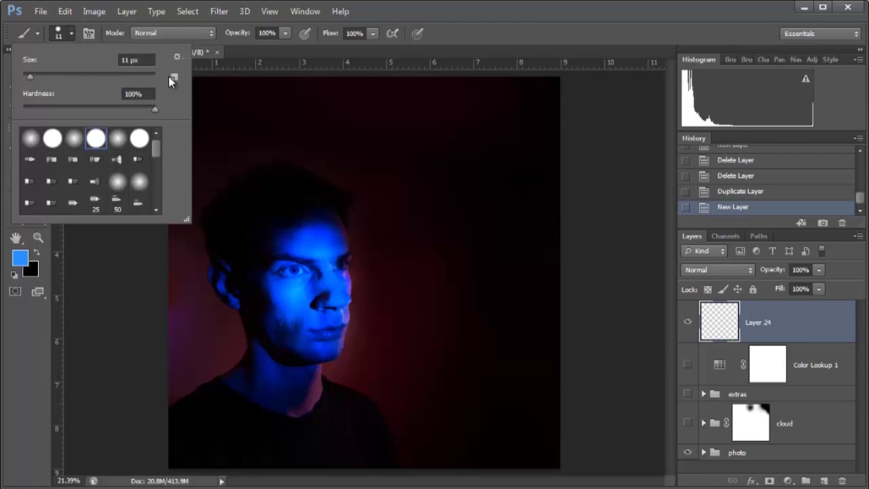
{"action": "left_click", "coordinate": [472, 11]}
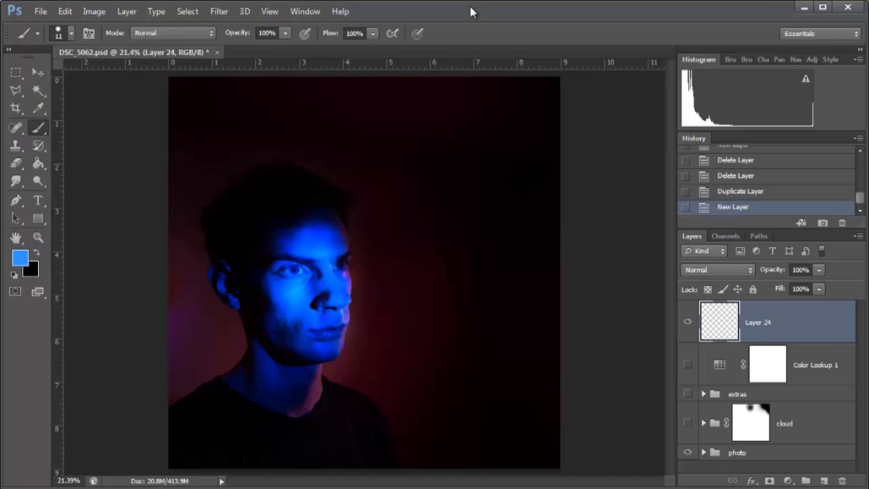
{"action": "left_click", "coordinate": [15, 202]}
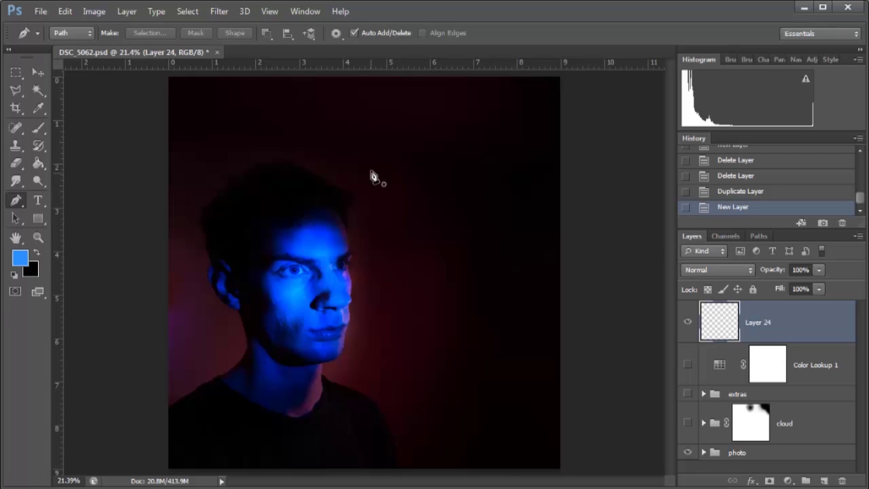
- Draw a closed bow-tie pen path right of the face in plain Path mode
{"action": "left_click", "coordinate": [73, 36]}
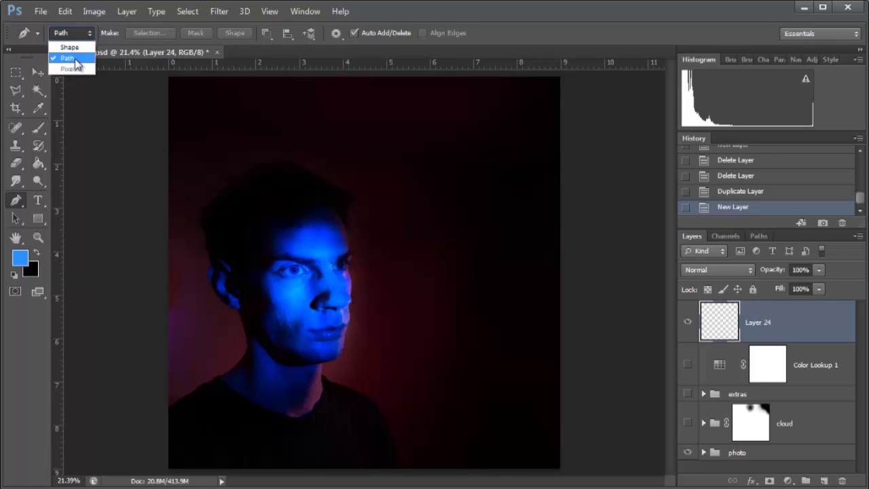
{"action": "left_click", "coordinate": [76, 64]}
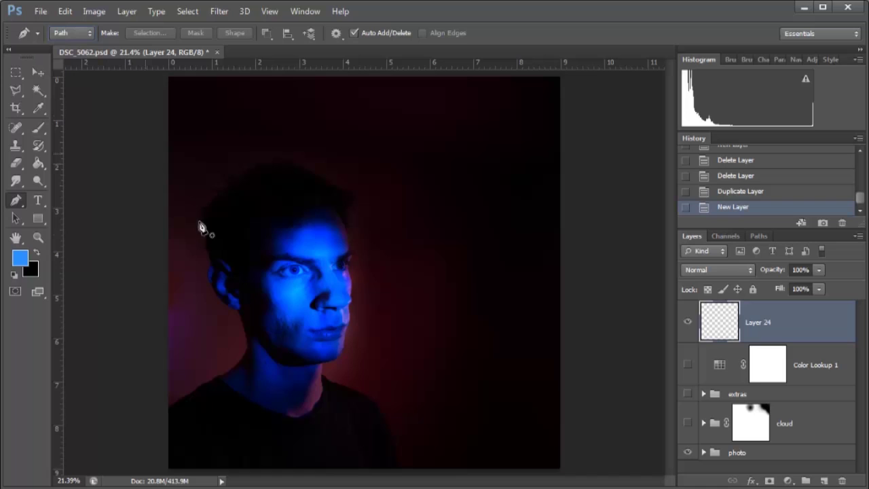
{"action": "left_click", "coordinate": [410, 159]}
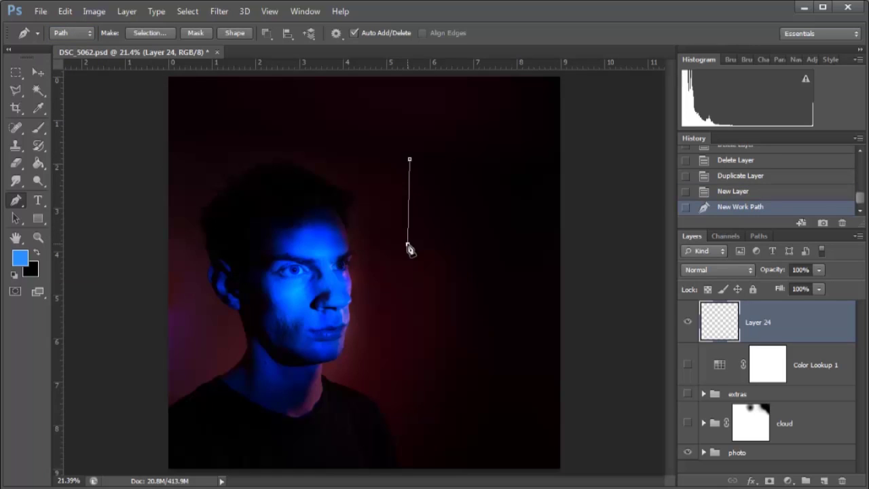
{"action": "left_click", "coordinate": [407, 244]}
{"action": "left_click", "coordinate": [518, 170]}
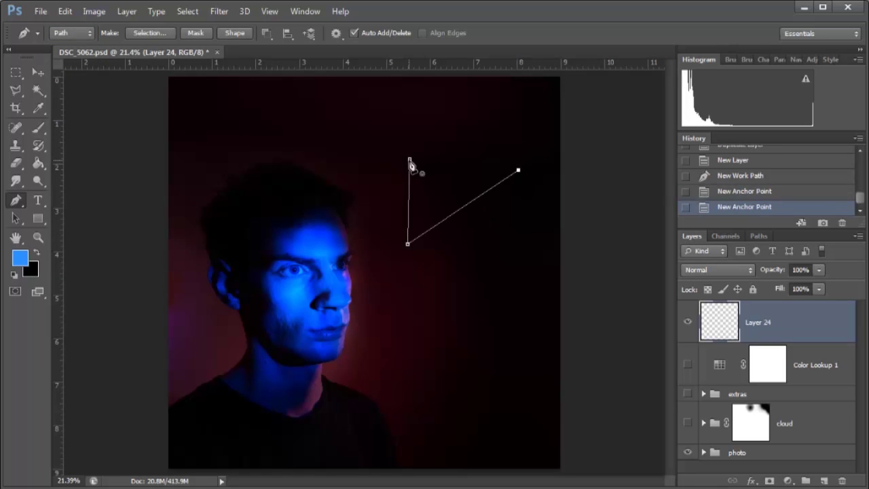
{"action": "left_click", "coordinate": [463, 273]}
{"action": "left_click", "coordinate": [447, 185]}
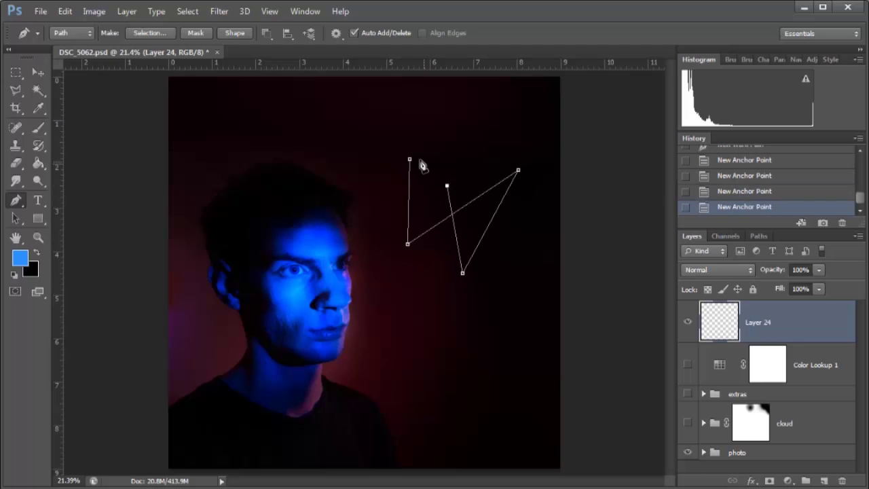
{"action": "left_click", "coordinate": [410, 161]}
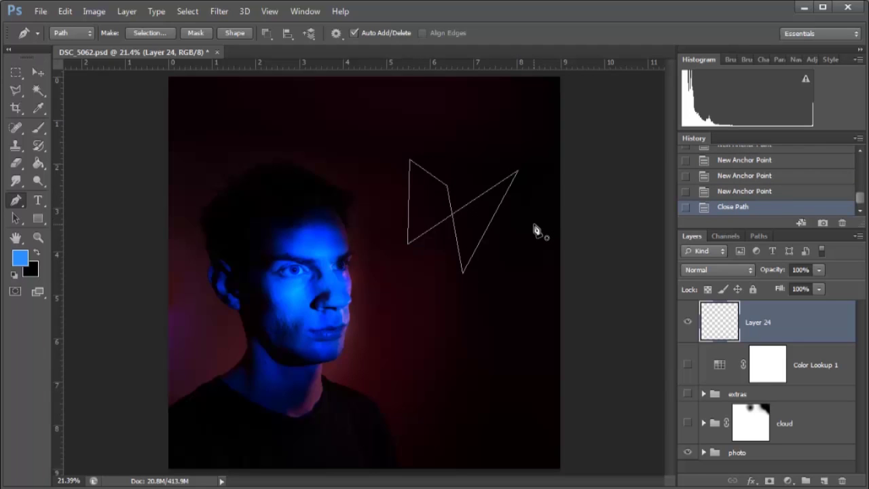
- Stroke the bow-tie path on Layer 24 with the Brush, Simulate Pressure turned off
{"action": "right_click", "coordinate": [445, 205]}
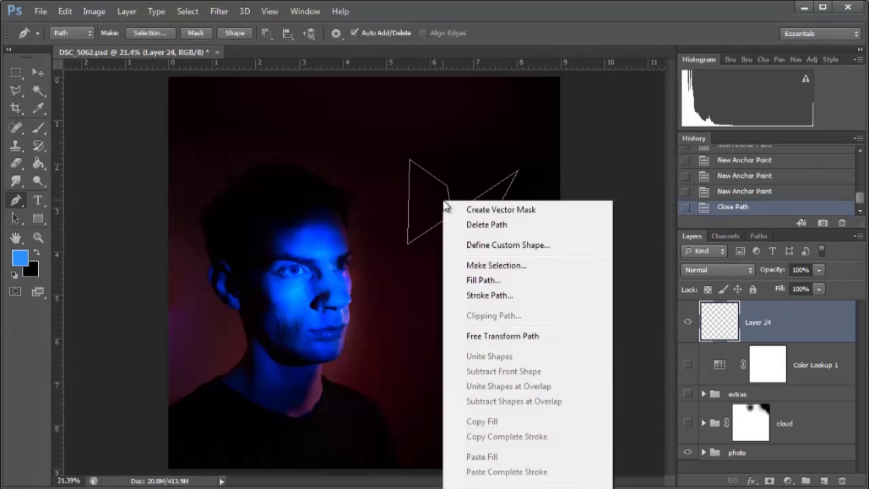
{"action": "left_click", "coordinate": [483, 297]}
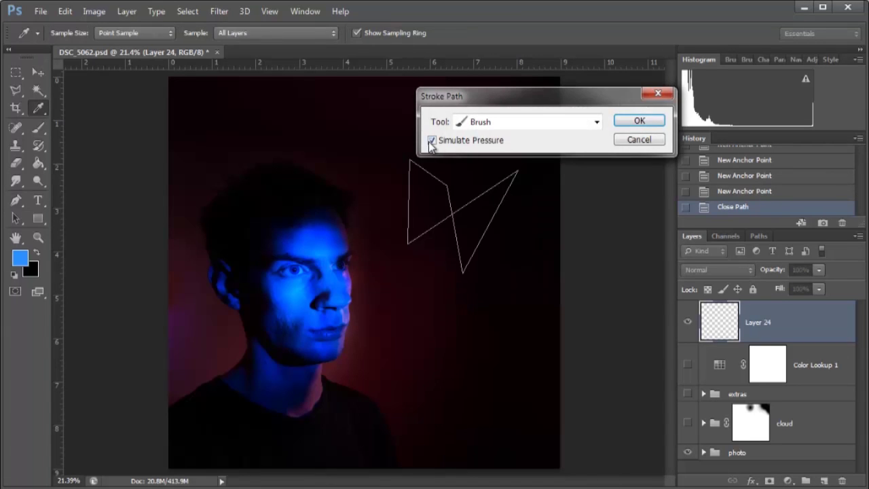
{"action": "left_click", "coordinate": [486, 123]}
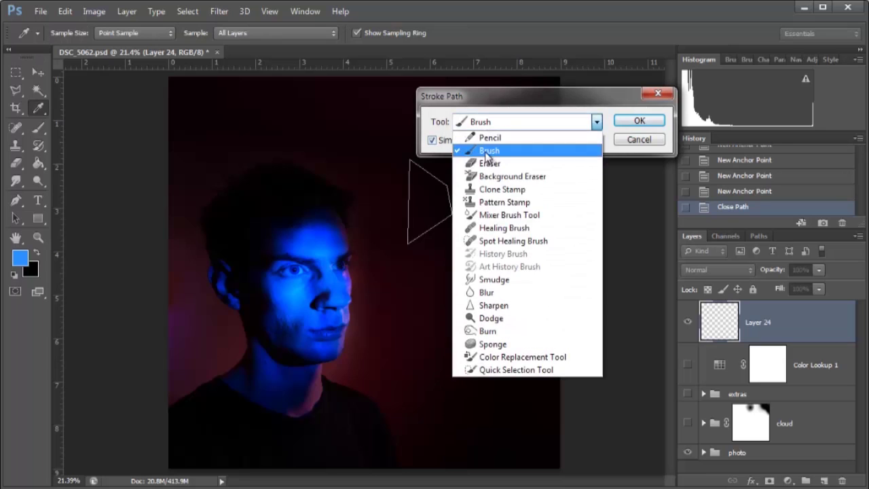
{"action": "left_click", "coordinate": [487, 145]}
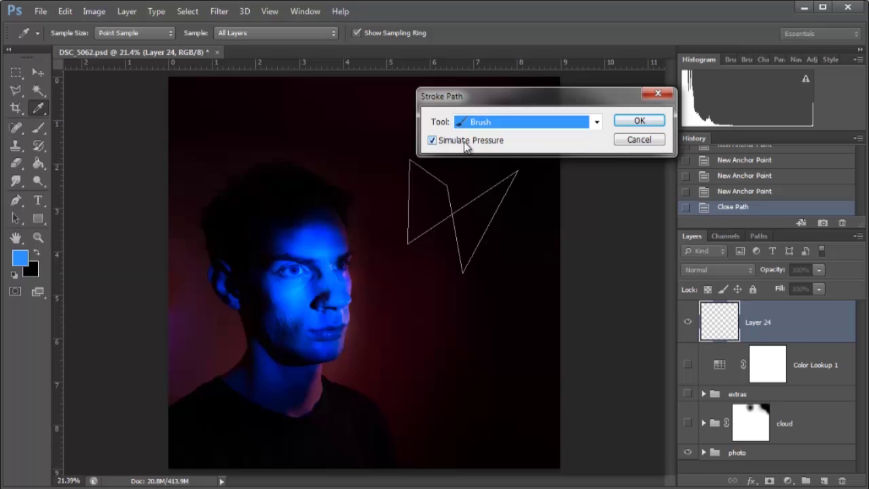
{"action": "left_click", "coordinate": [463, 144]}
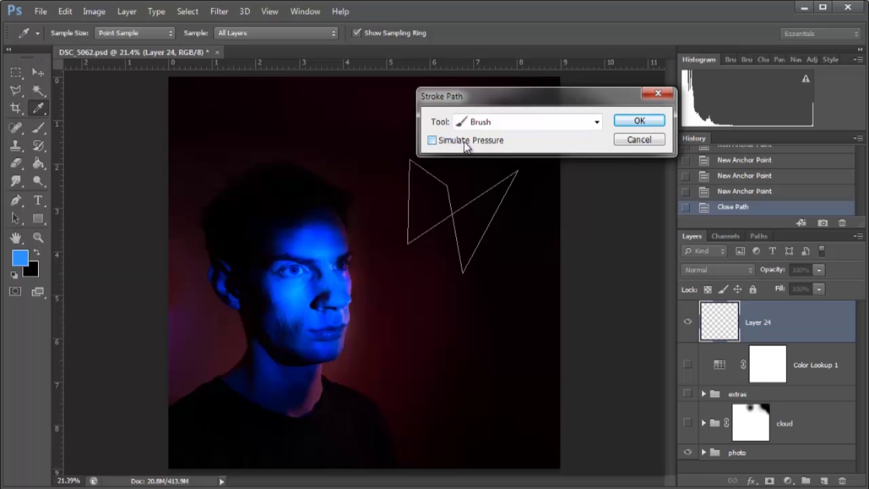
{"action": "left_click", "coordinate": [642, 122]}
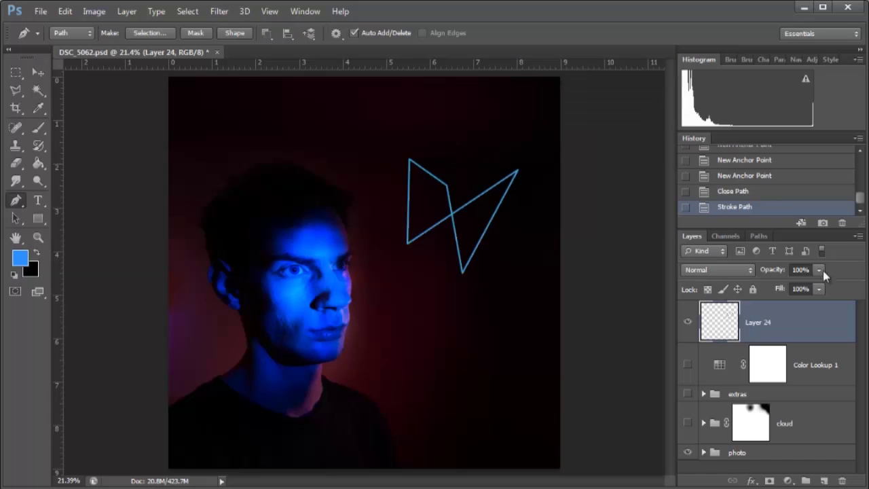
{"action": "left_click", "coordinate": [759, 236]}
{"action": "left_click", "coordinate": [695, 237]}
- Drag Work Path to the trash in the Paths panel, then go back to Layers
{"action": "left_click", "coordinate": [759, 237]}
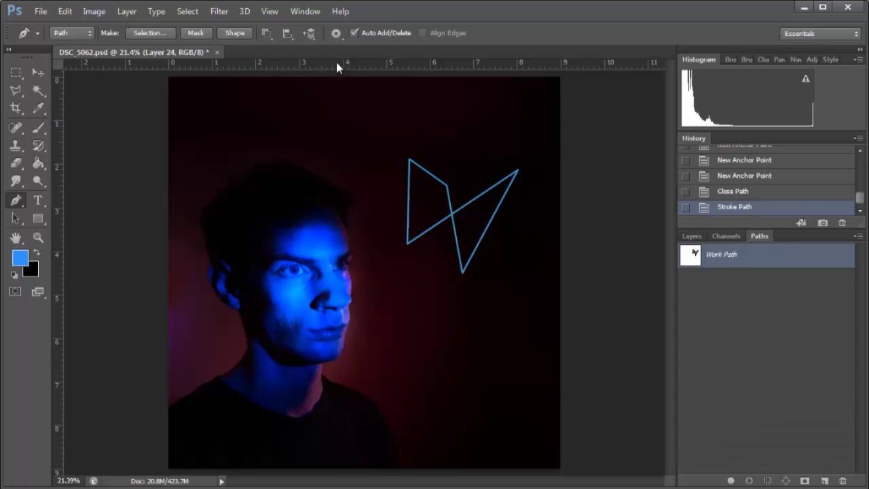
{"action": "left_click", "coordinate": [305, 12]}
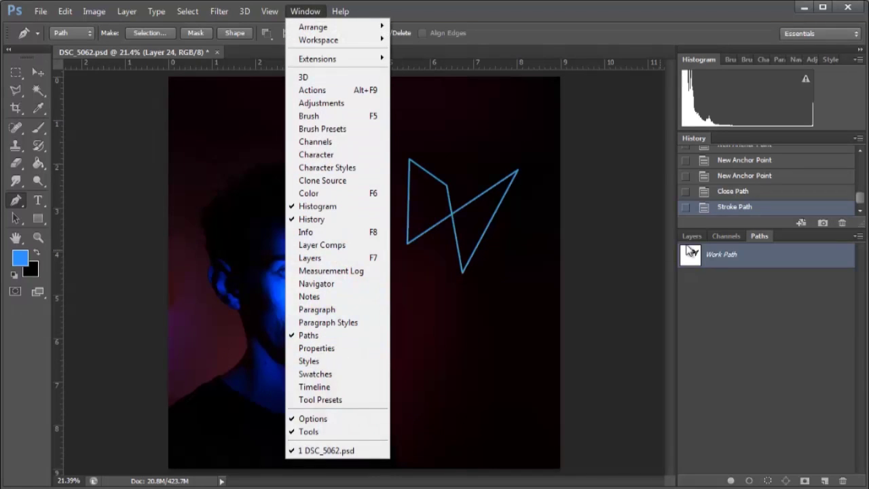
{"action": "left_click", "coordinate": [749, 266]}
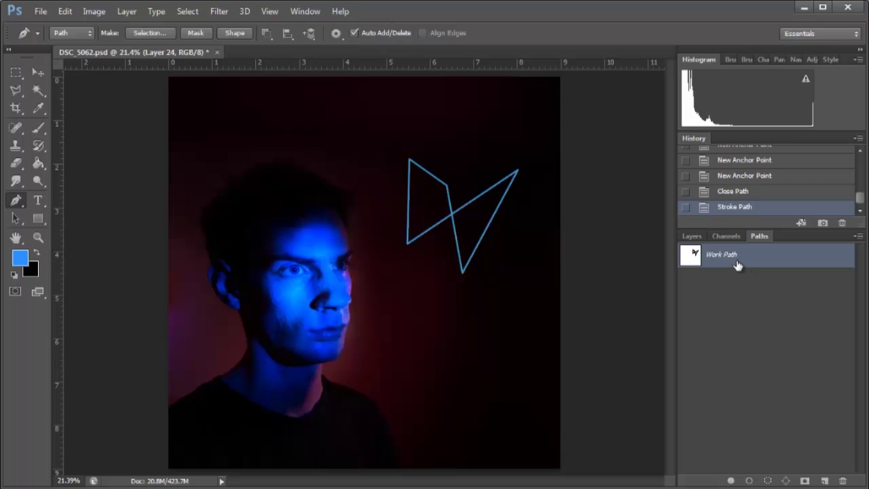
{"action": "left_click_drag", "start_coordinate": [739, 263], "coordinate": [843, 480]}
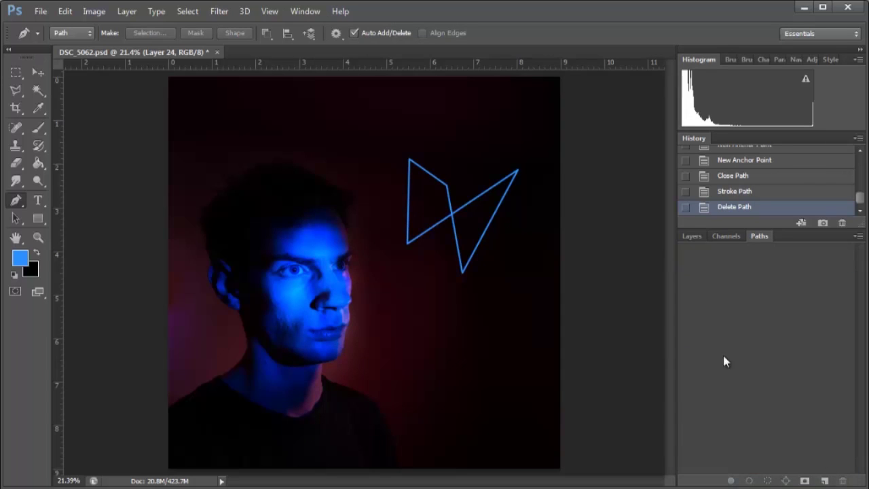
{"action": "left_click", "coordinate": [692, 237]}
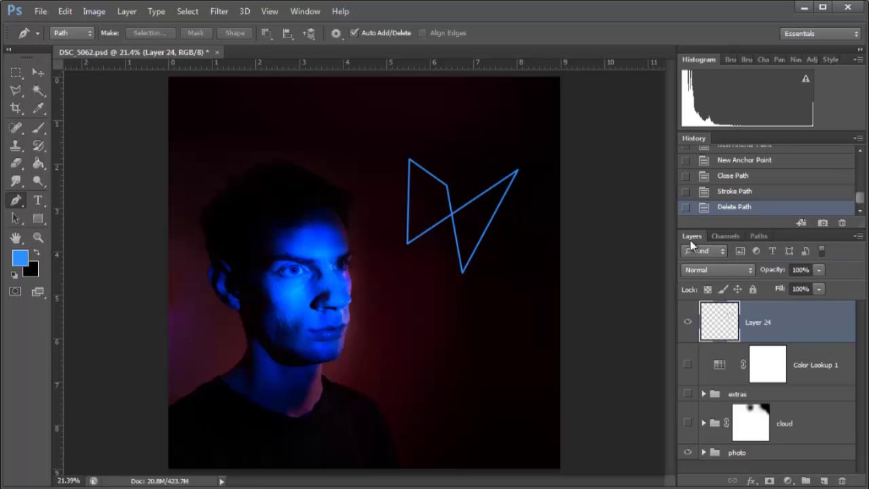
- Fill the bow-tie outline on Layer 24 with white using the Paint Bucket
{"action": "scroll", "coordinate": [465, 191], "scroll_direction": "up", "scroll_amount": 3}
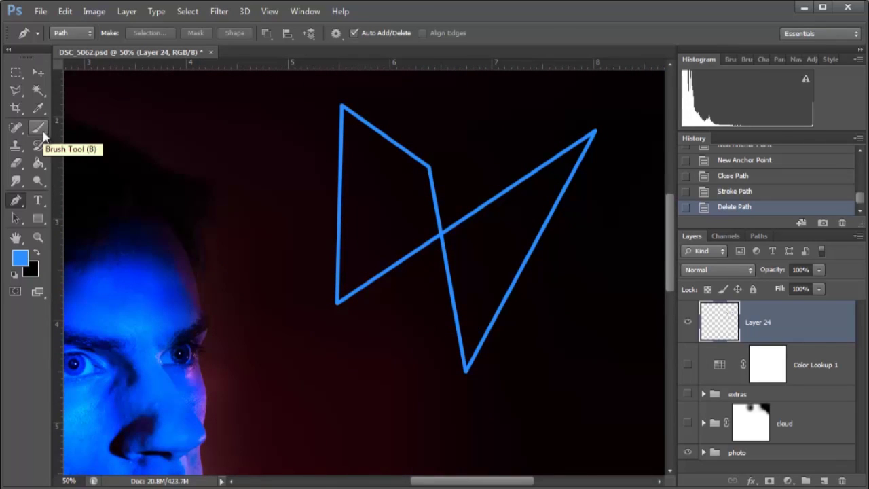
{"action": "left_click", "coordinate": [40, 161]}
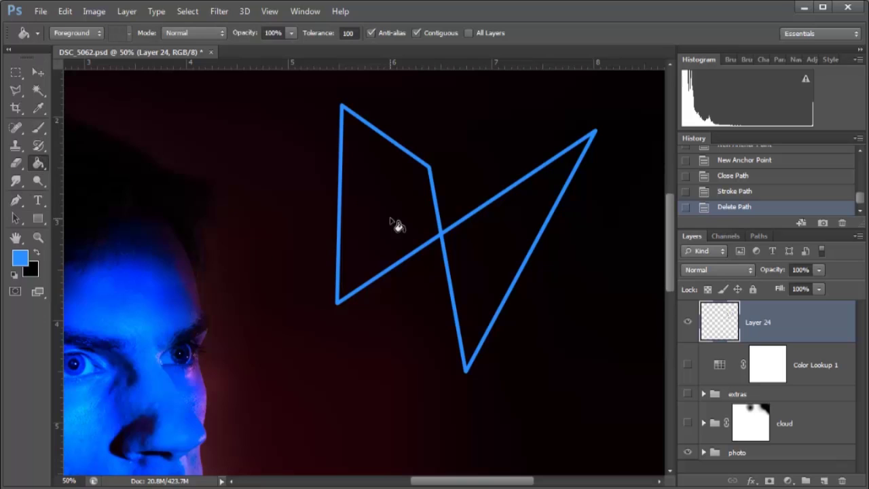
{"action": "left_click", "coordinate": [20, 255]}
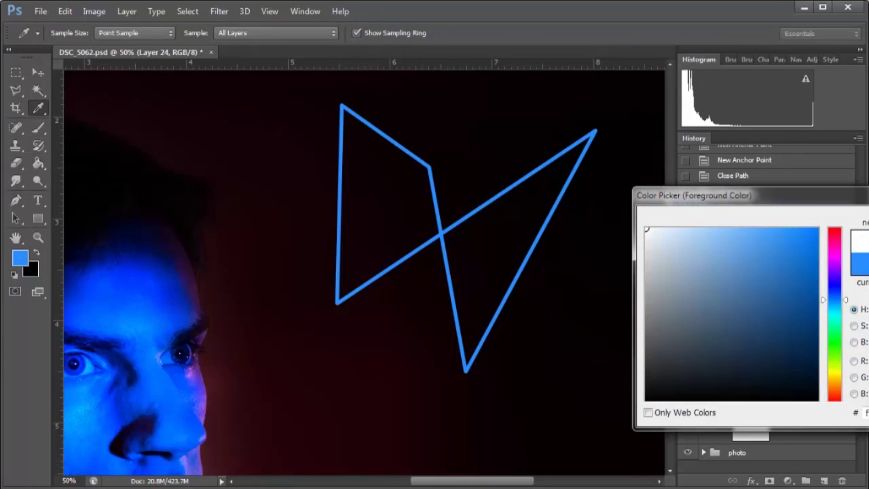
{"action": "key", "text": "Return"}
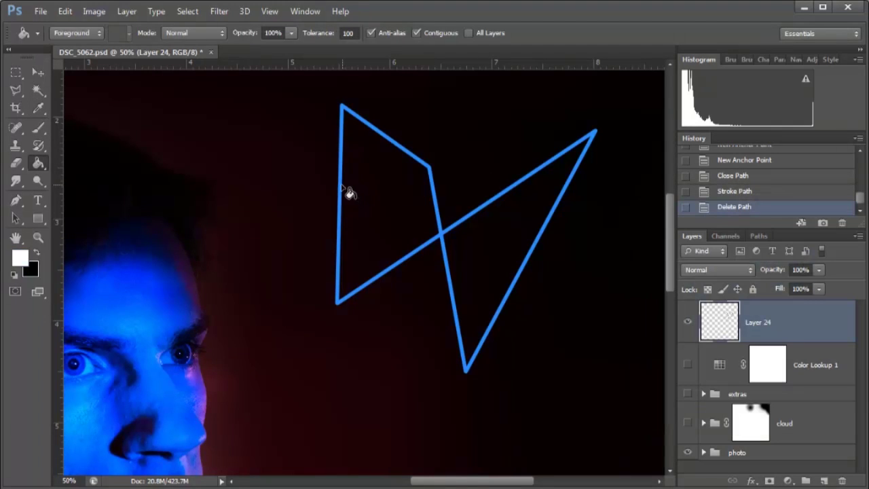
{"action": "left_click", "coordinate": [342, 189]}
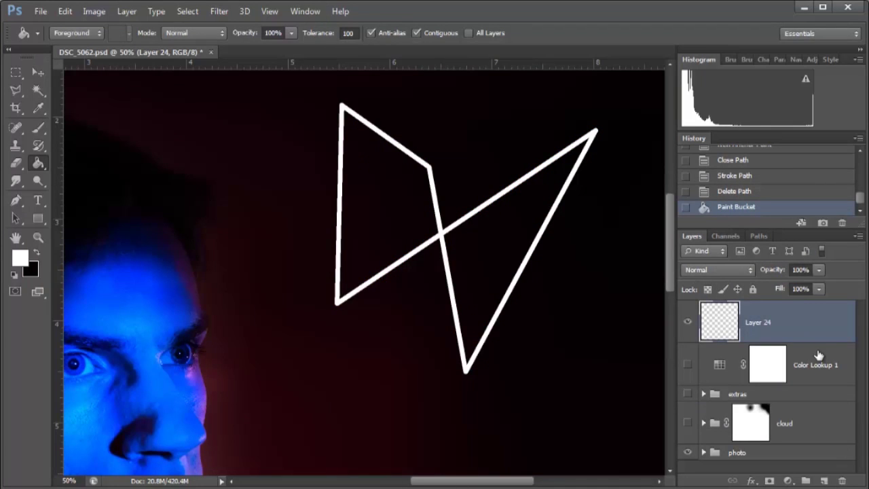
- Duplicate Layer 24, fill the copy light blue, and move it beneath Layer 24
{"action": "left_click_drag", "start_coordinate": [809, 334], "coordinate": [825, 482]}
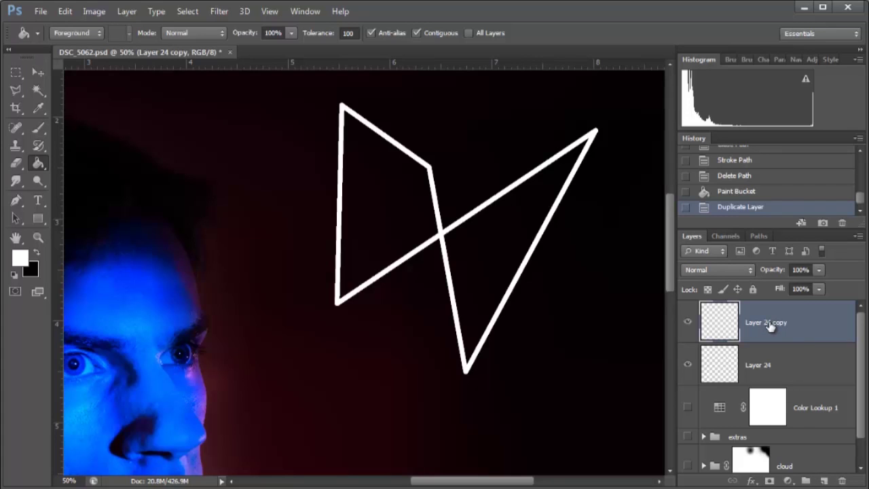
{"action": "left_click", "coordinate": [21, 258]}
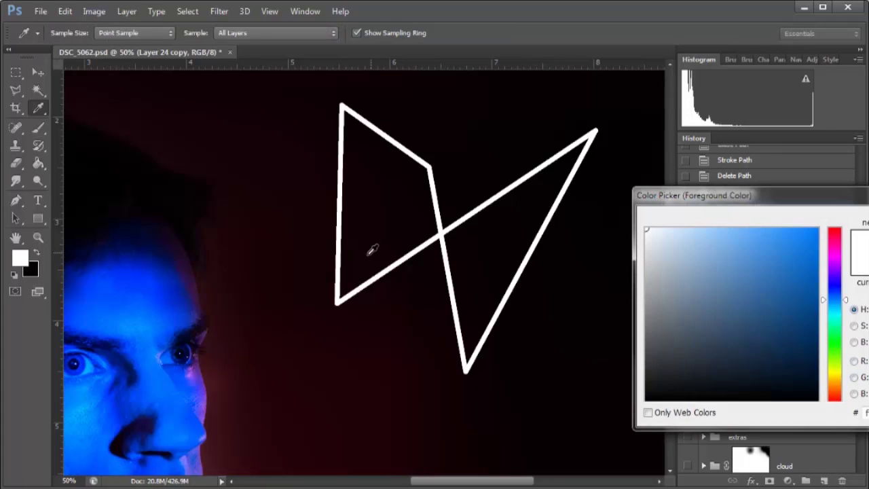
{"action": "mouse_move", "coordinate": [767, 254]}
{"action": "left_mouse_down"}
{"action": "mouse_move", "coordinate": [779, 226]}
{"action": "mouse_move", "coordinate": [750, 217]}
{"action": "mouse_move", "coordinate": [784, 216]}
{"action": "left_mouse_up"}
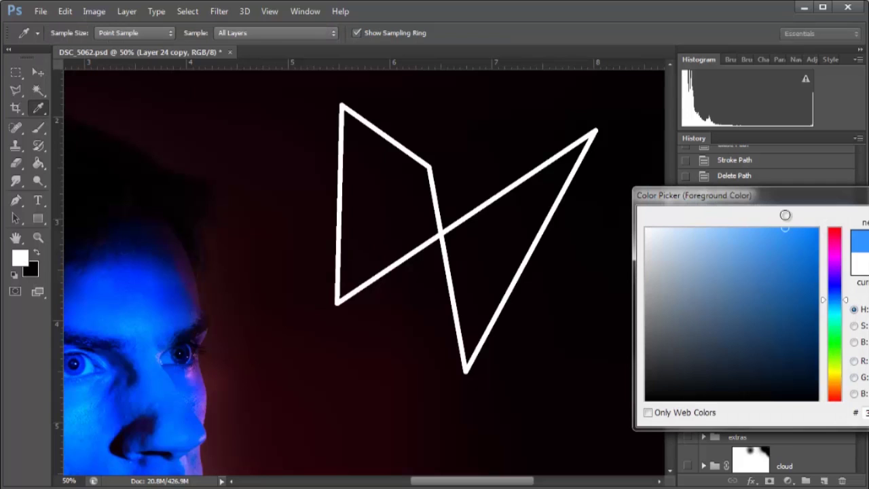
{"action": "key", "text": "Return"}
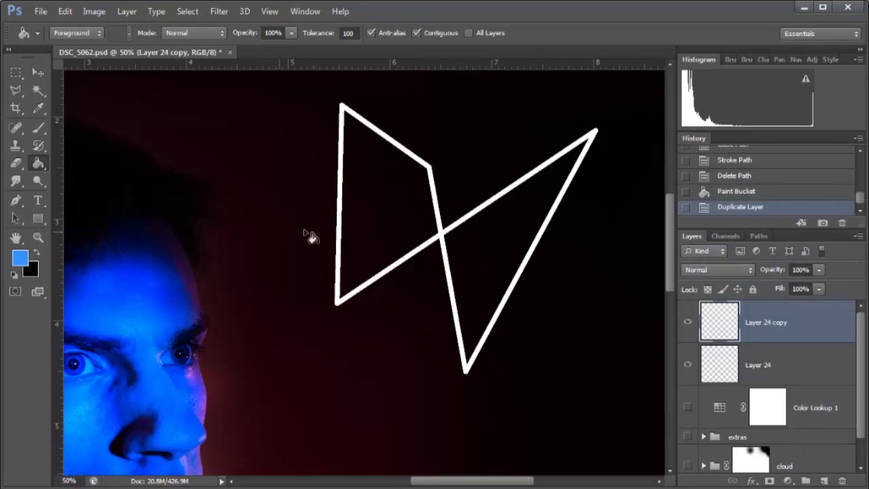
{"action": "left_click", "coordinate": [339, 232]}
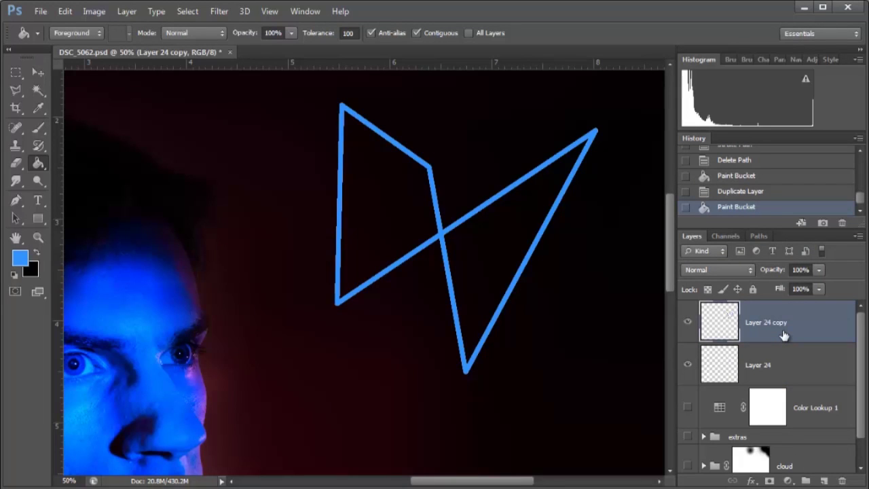
{"action": "left_click_drag", "start_coordinate": [785, 336], "coordinate": [781, 385]}
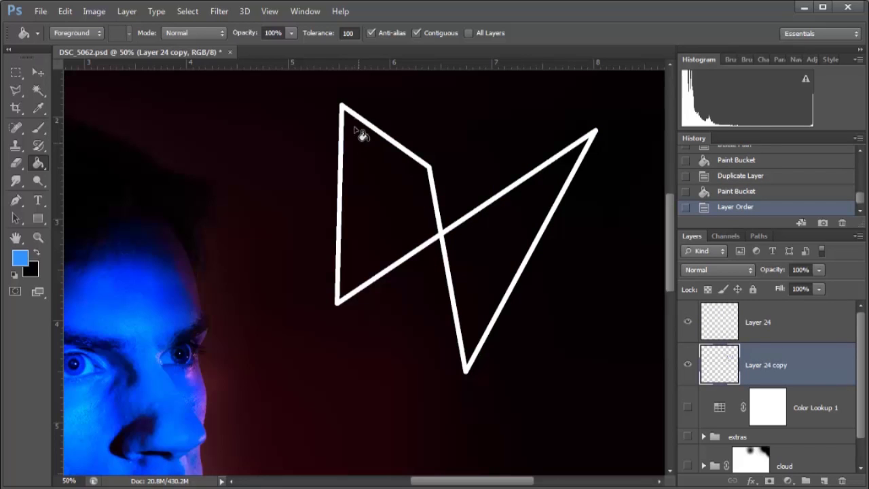
- Apply a Gaussian Blur with a raised radius to Layer 24 copy for a soft glow
{"action": "left_click", "coordinate": [219, 11]}
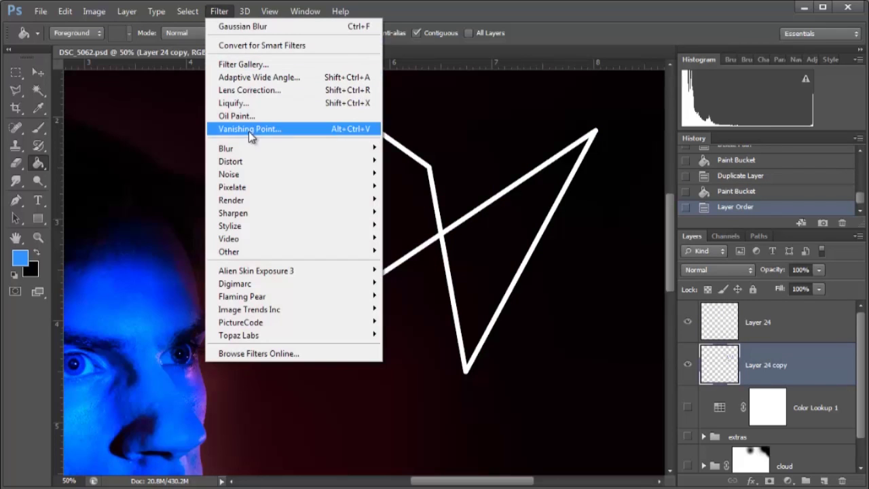
{"action": "mouse_move", "coordinate": [249, 149]}
{"action": "left_click", "coordinate": [416, 244]}
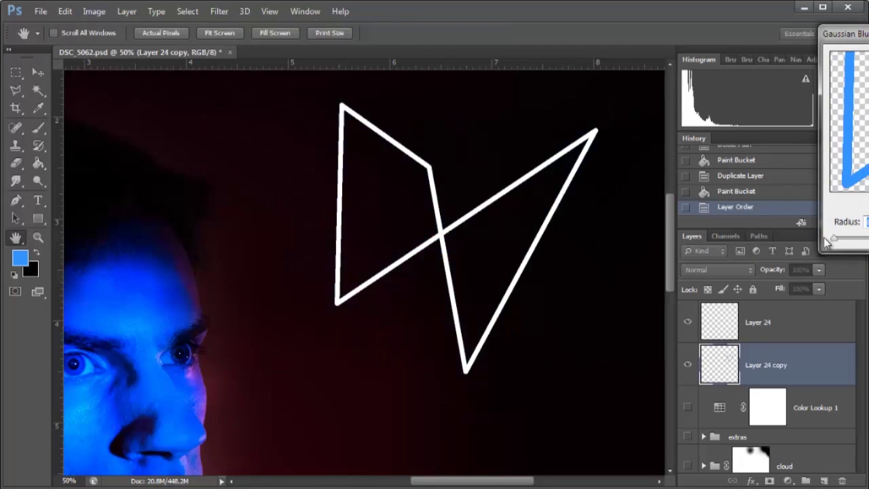
{"action": "left_click_drag", "start_coordinate": [837, 244], "coordinate": [868, 244]}
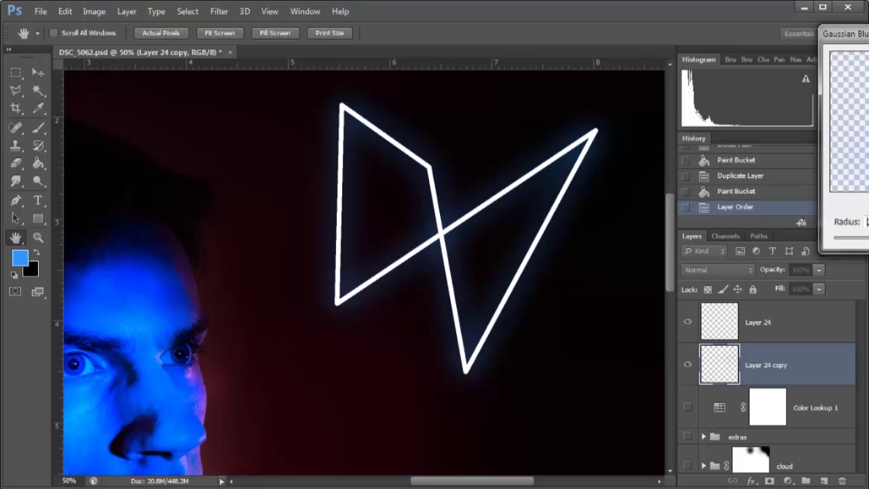
{"action": "double_click", "coordinate": [867, 221]}
{"action": "key", "text": "Return"}
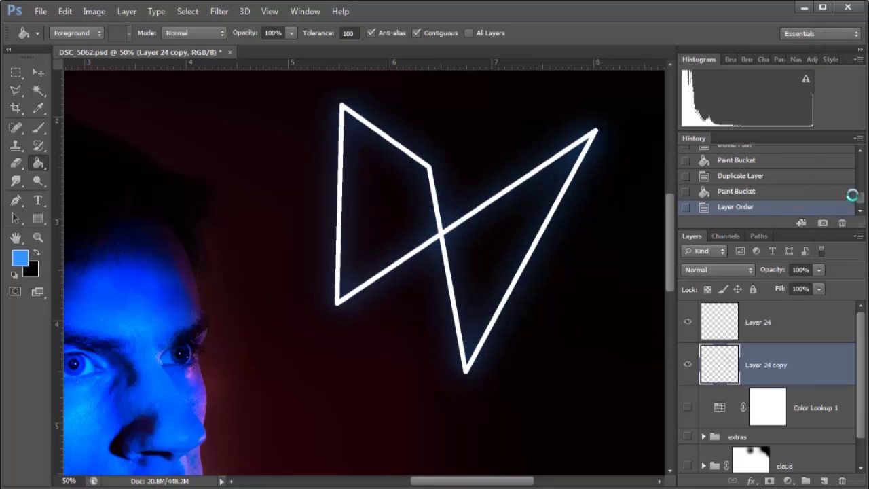
- Set the outline layers to Color Dodge and select both Layer 24 and Layer 24 copy
{"action": "left_click", "coordinate": [715, 322], "text": "shift"}
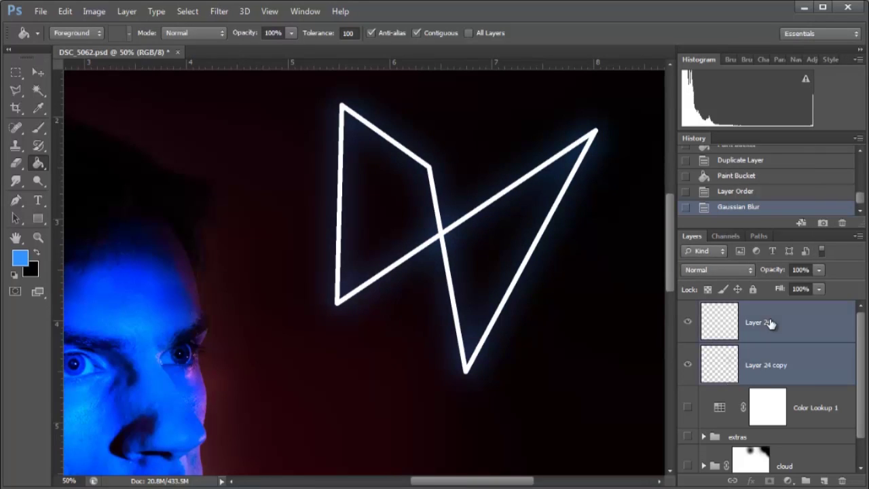
{"action": "left_click", "coordinate": [706, 269]}
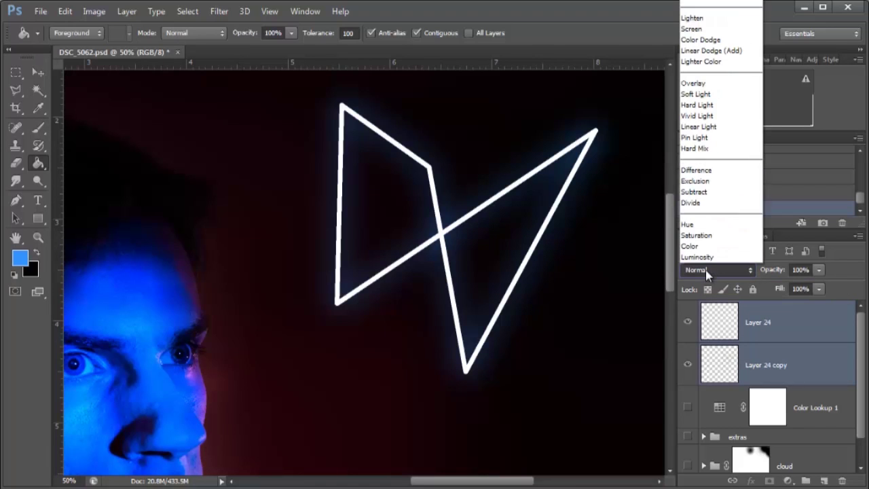
{"action": "left_click", "coordinate": [729, 38]}
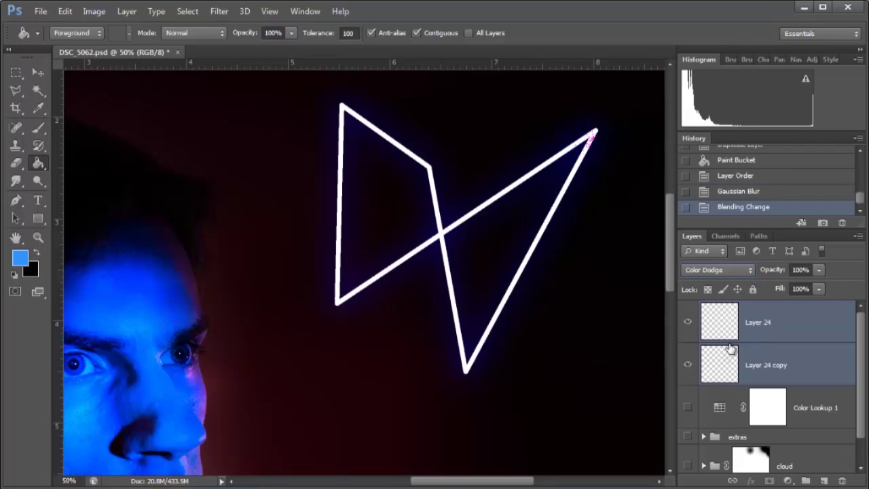
{"action": "left_click", "coordinate": [732, 270]}
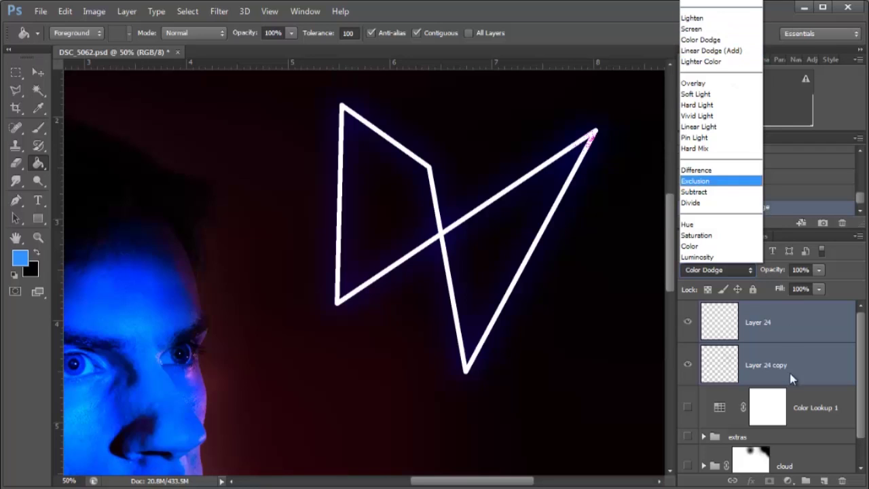
{"action": "left_click", "coordinate": [789, 316]}
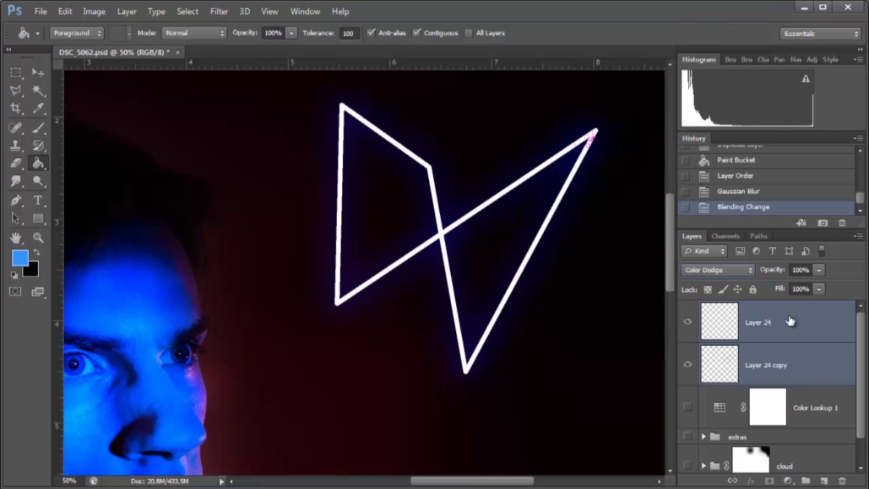
{"action": "left_click", "coordinate": [790, 367], "text": "shift"}
- Duplicate the two glow line layers and rotate the copy about -47°
{"action": "left_click_drag", "start_coordinate": [785, 336], "coordinate": [799, 407]}
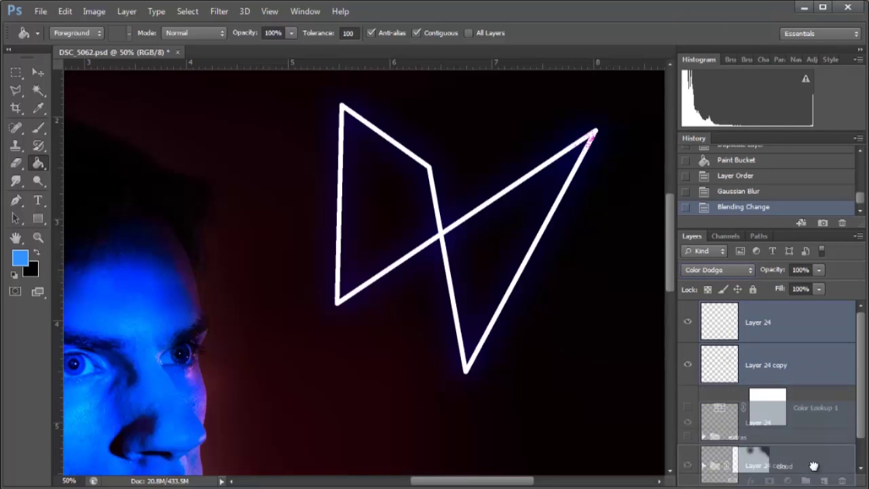
{"action": "left_click_drag", "start_coordinate": [813, 466], "coordinate": [823, 481]}
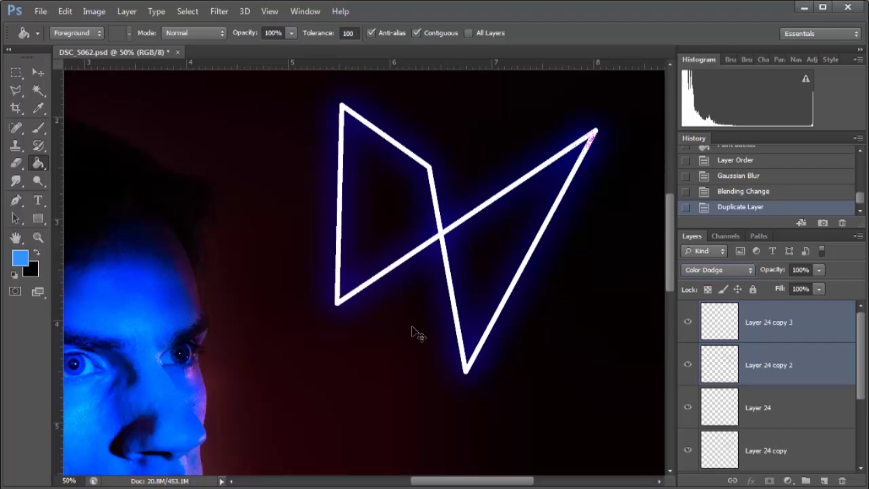
{"action": "key", "text": "ctrl+t"}
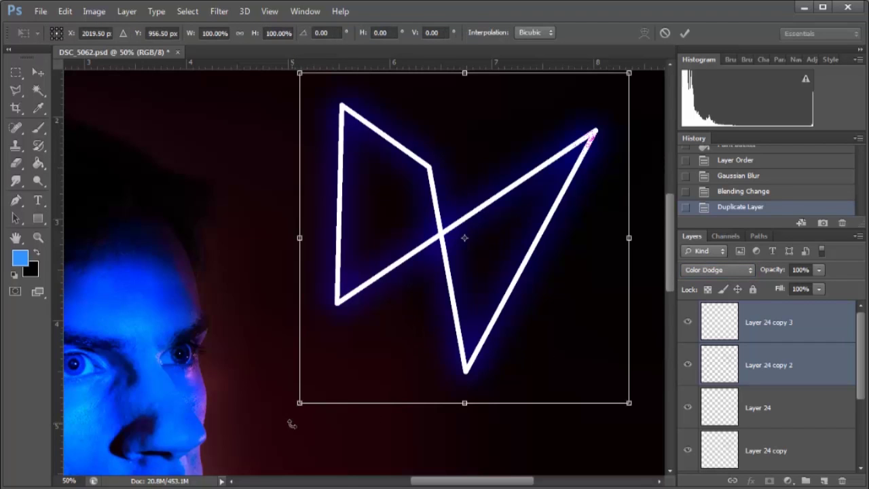
{"action": "left_click_drag", "start_coordinate": [291, 424], "coordinate": [335, 393]}
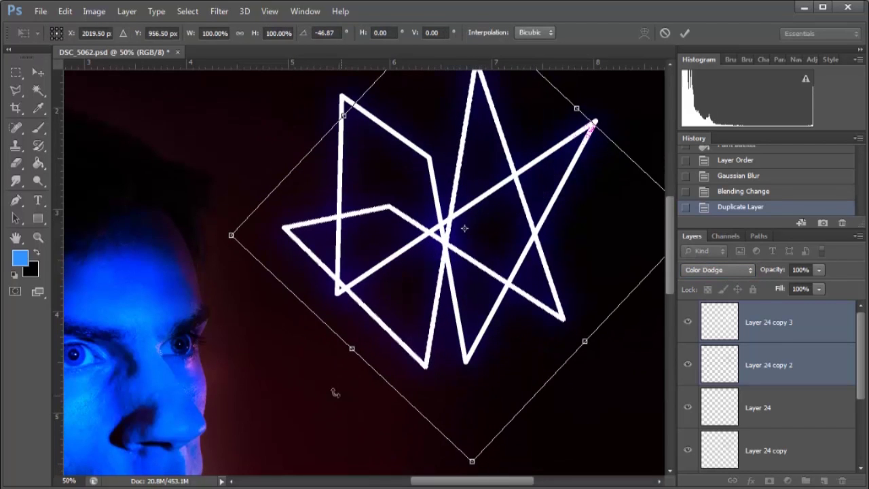
- Skew the rotated copy in perspective from a corner and apply the transform
{"action": "right_click", "coordinate": [416, 274]}
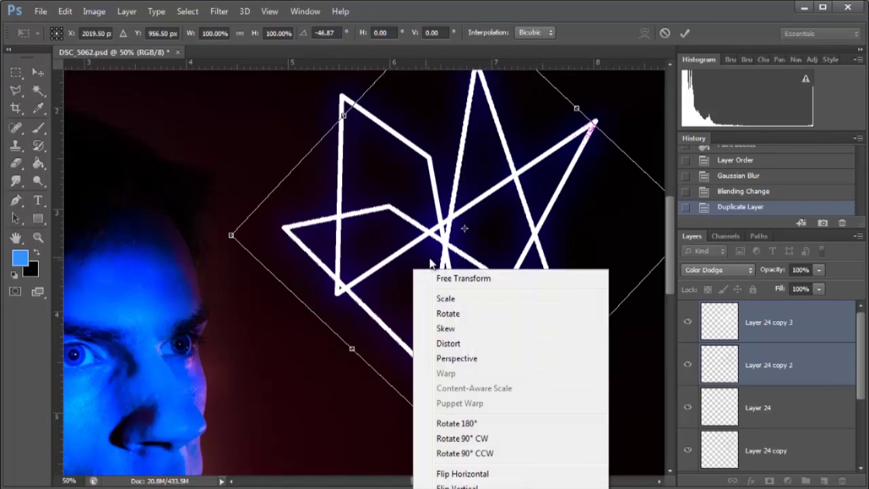
{"action": "left_click", "coordinate": [456, 357]}
{"action": "left_click_drag", "start_coordinate": [233, 236], "coordinate": [394, 259]}
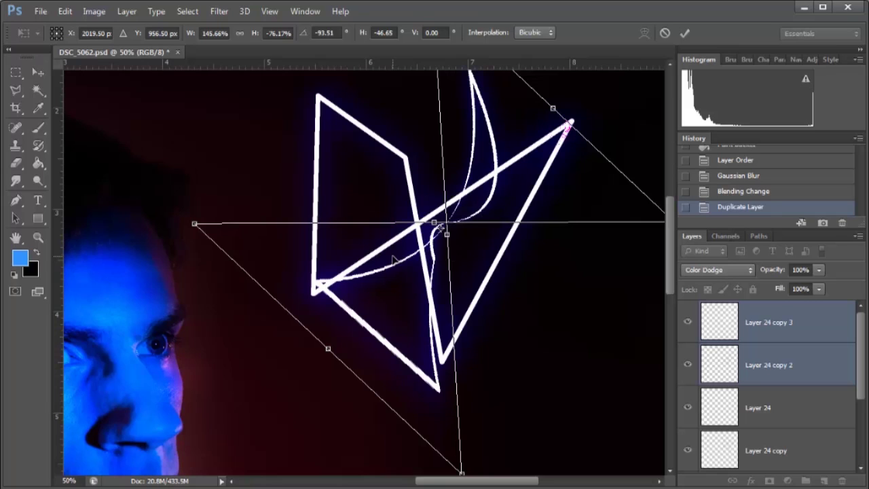
{"action": "key", "text": "Return"}
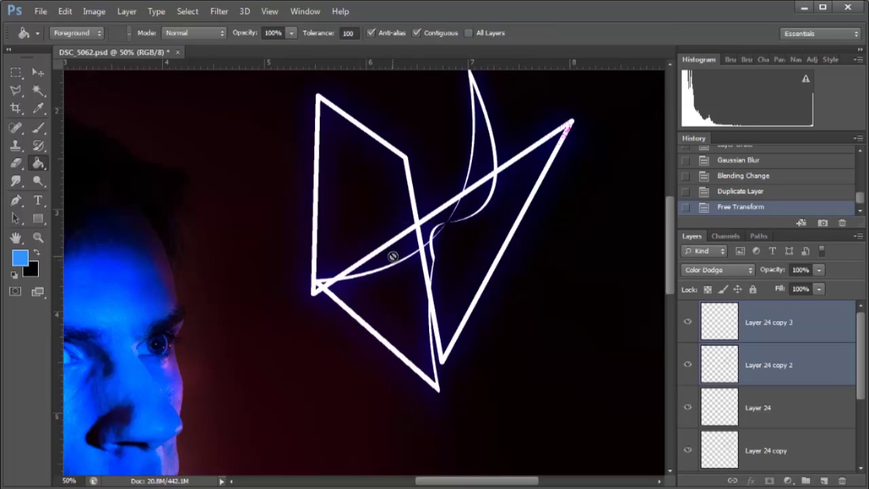
{"action": "key", "text": "ctrl+minus"}
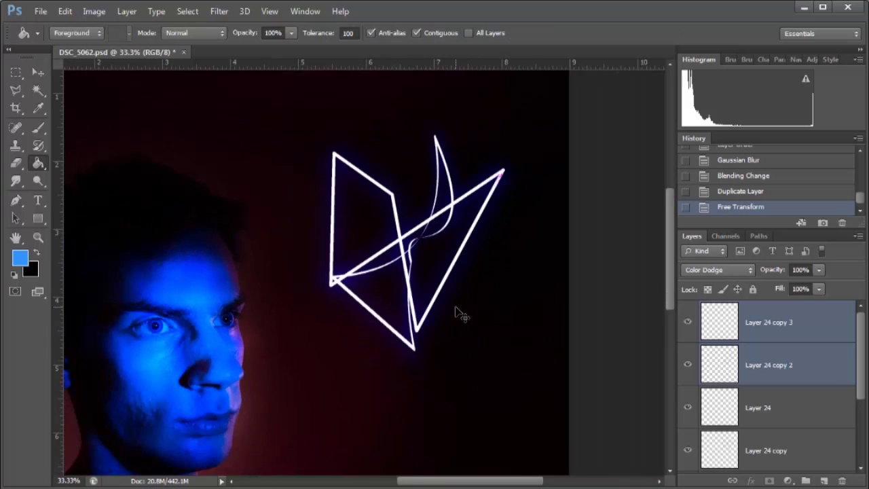
- Duplicate Layer 24 copy 2 twice into copy 4 and copy 5, and set copy 5 to Screen
{"action": "key", "text": "ctrl+minus"}
{"action": "key", "text": "ctrl+plus"}
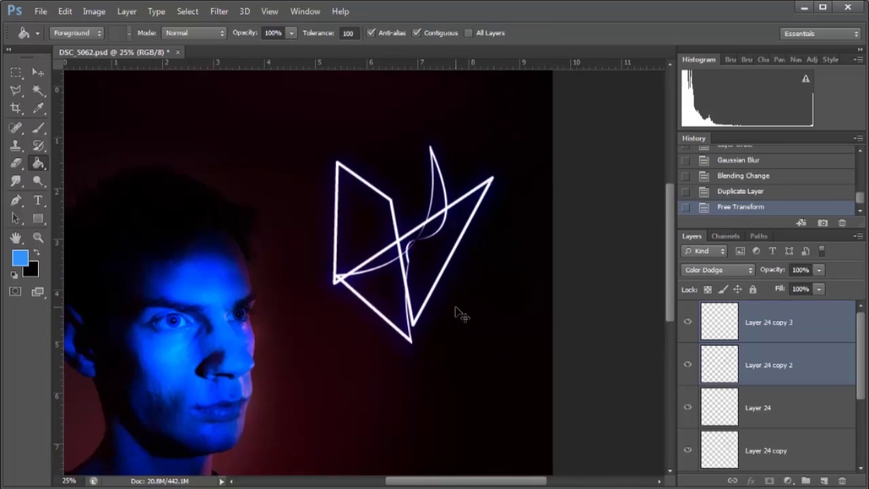
{"action": "key", "text": "ctrl+plus"}
{"action": "left_click", "coordinate": [688, 365]}
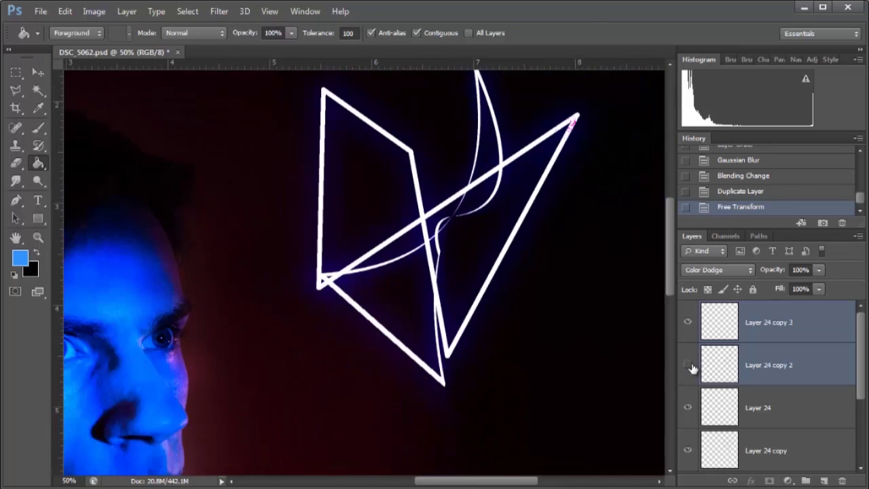
{"action": "left_click", "coordinate": [750, 377]}
{"action": "left_click_drag", "start_coordinate": [769, 375], "coordinate": [823, 480]}
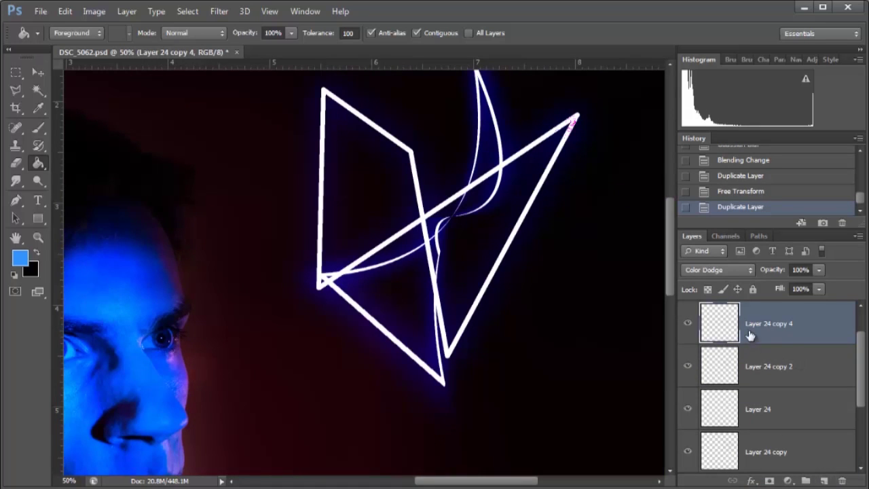
{"action": "left_click_drag", "start_coordinate": [750, 335], "coordinate": [824, 479]}
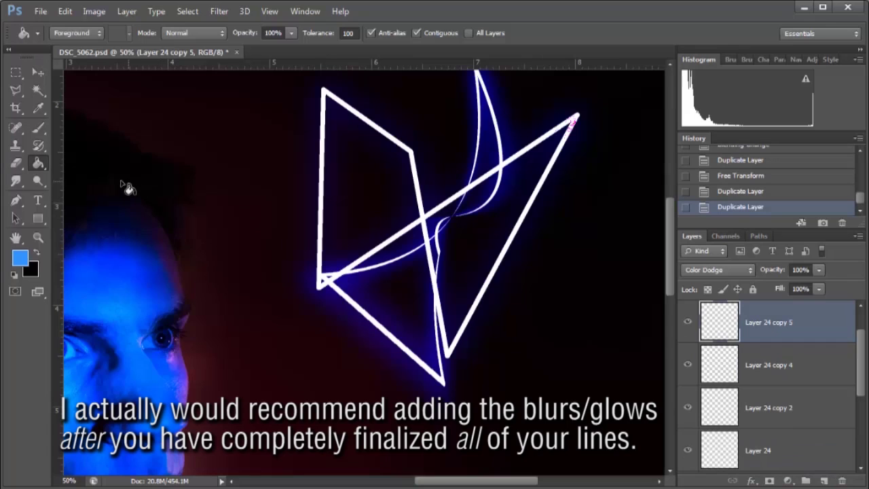
{"action": "left_click", "coordinate": [711, 271]}
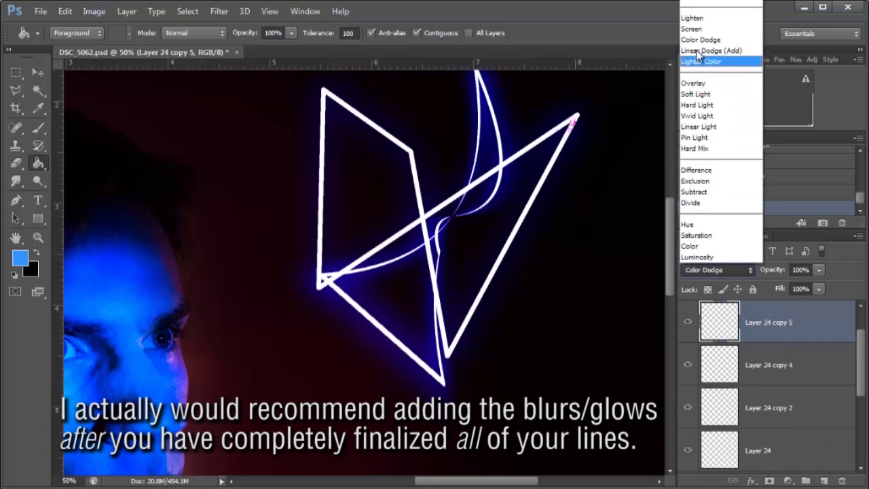
{"action": "left_click", "coordinate": [709, 22]}
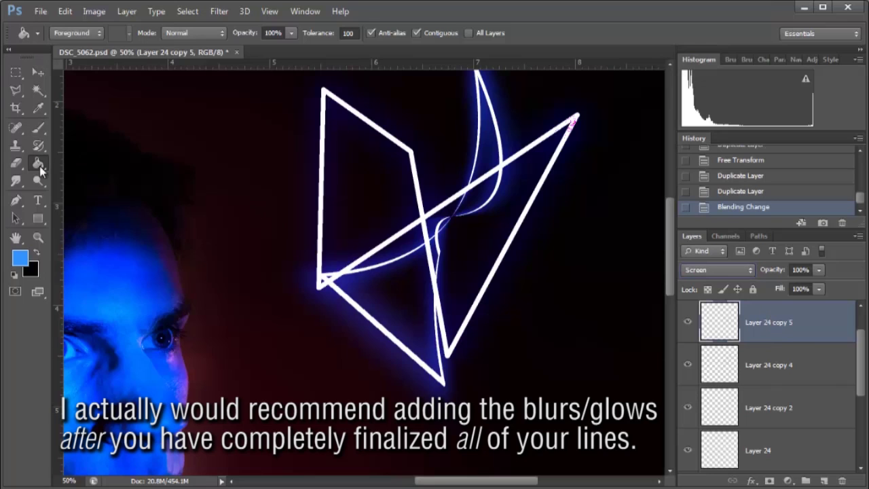
- Try Hue/Saturation changes to the glow lines' saturation, lightness and hue
{"action": "left_click", "coordinate": [93, 11]}
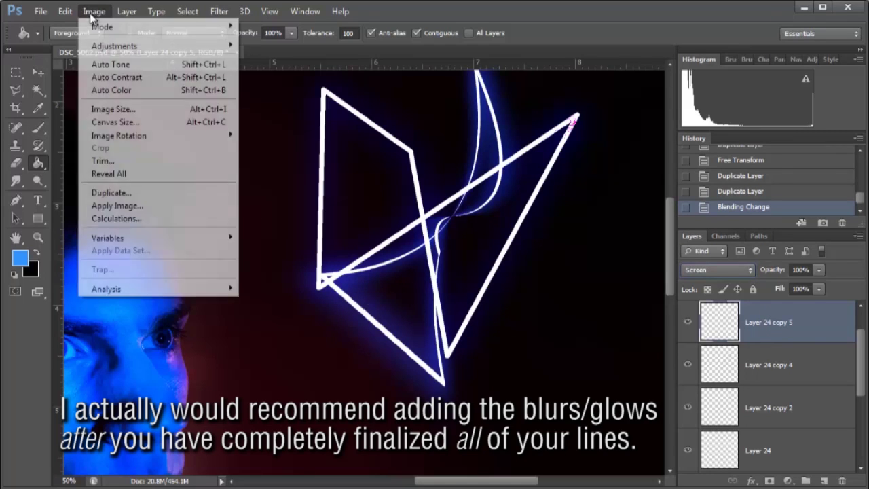
{"action": "mouse_move", "coordinate": [107, 48]}
{"action": "left_click", "coordinate": [278, 115]}
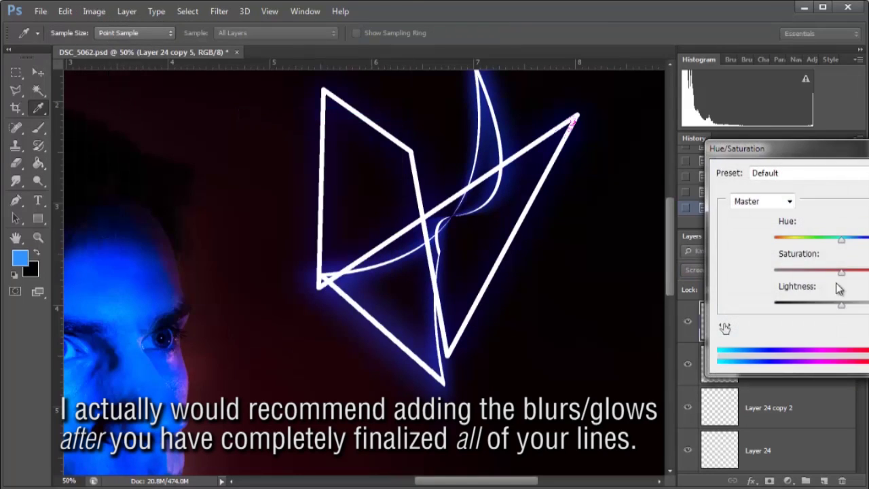
{"action": "left_click_drag", "start_coordinate": [841, 271], "coordinate": [778, 274]}
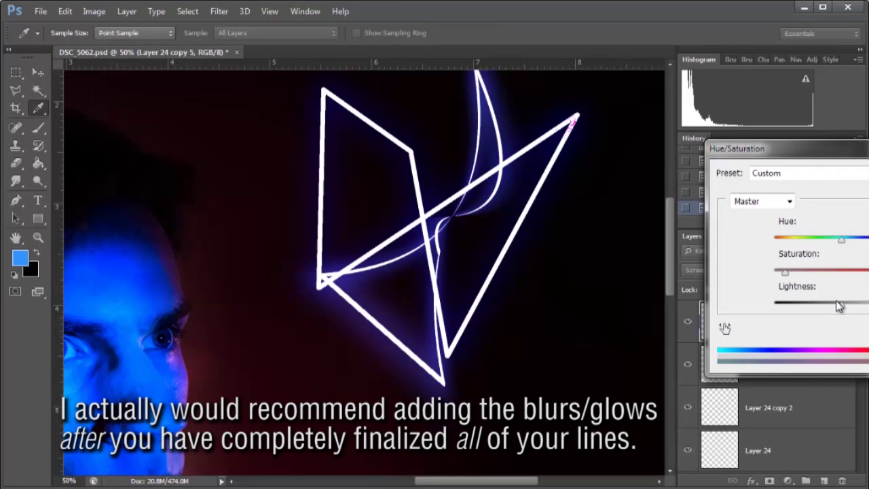
{"action": "left_click_drag", "start_coordinate": [840, 306], "coordinate": [868, 303]}
{"action": "left_click_drag", "start_coordinate": [841, 239], "coordinate": [821, 239]}
- Cancel the Hue/Saturation trial and revert to the New Layer history state
{"action": "key", "text": "Escape"}
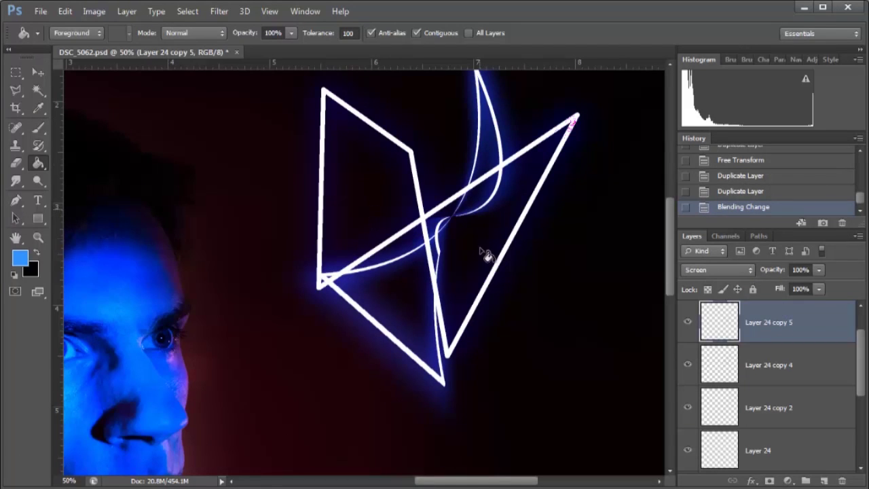
{"action": "scroll", "coordinate": [766, 203], "scroll_direction": "up", "scroll_amount": 8}
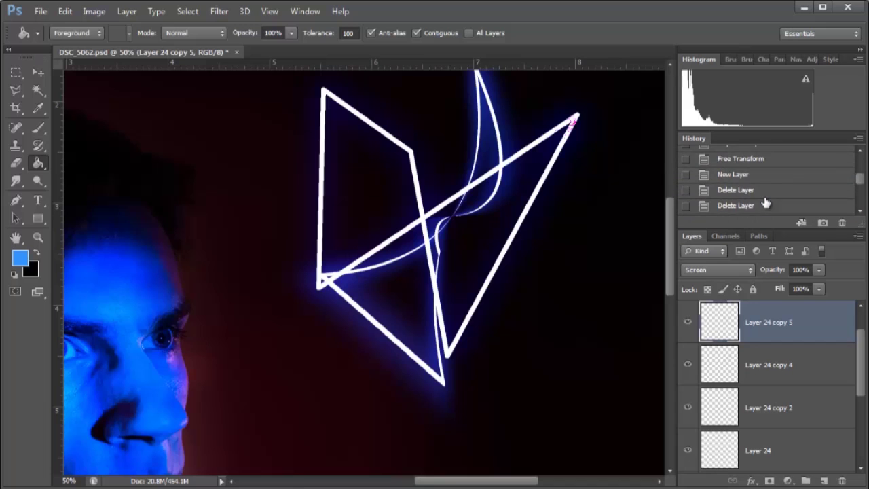
{"action": "left_click", "coordinate": [765, 200]}
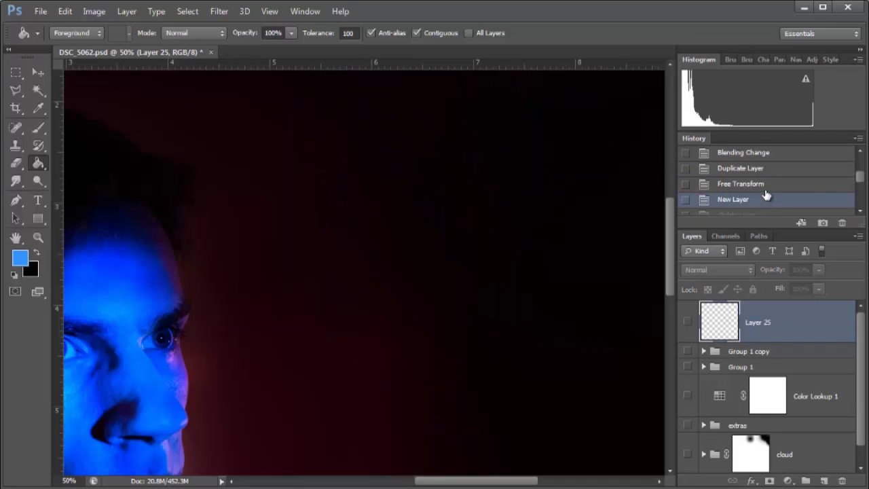
- Return to the New Layer history state and show Layer 25 with the whole image fitted
{"action": "left_click", "coordinate": [768, 185]}
{"action": "left_click", "coordinate": [765, 201]}
{"action": "mouse_move", "coordinate": [757, 320]}
{"action": "left_mouse_down"}
{"action": "mouse_move", "coordinate": [780, 345]}
{"action": "mouse_move", "coordinate": [841, 481]}
{"action": "mouse_move", "coordinate": [791, 408]}
{"action": "mouse_move", "coordinate": [785, 312]}
{"action": "mouse_move", "coordinate": [763, 320]}
{"action": "left_mouse_up"}
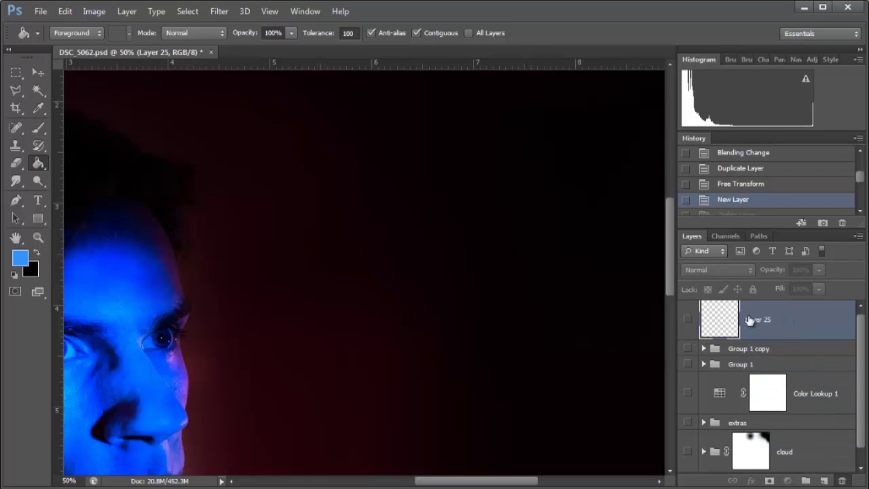
{"action": "left_click", "coordinate": [683, 323]}
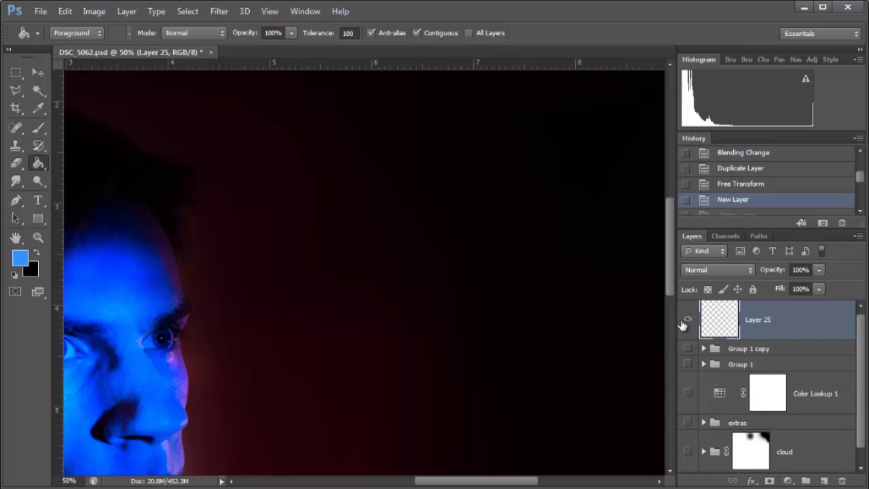
{"action": "key", "text": "ctrl+0"}
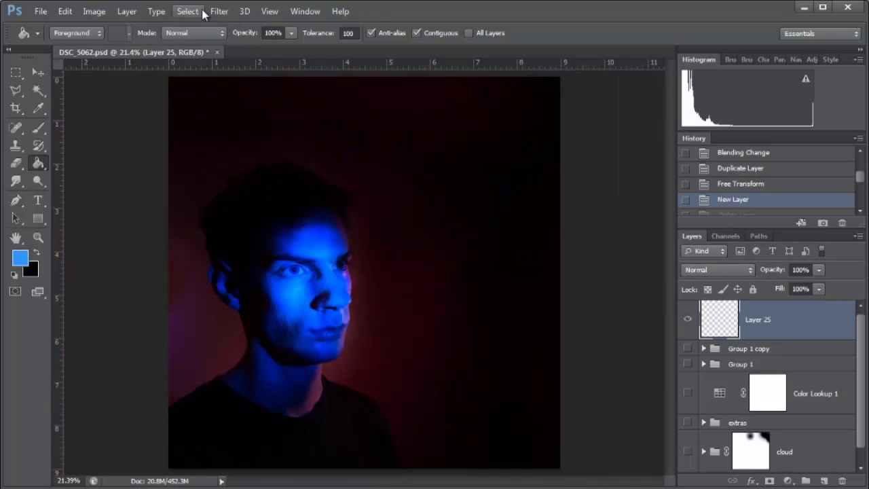
- Fill Layer 25 with rendered clouds, desaturate it and apply Auto Contrast
{"action": "left_click", "coordinate": [218, 12]}
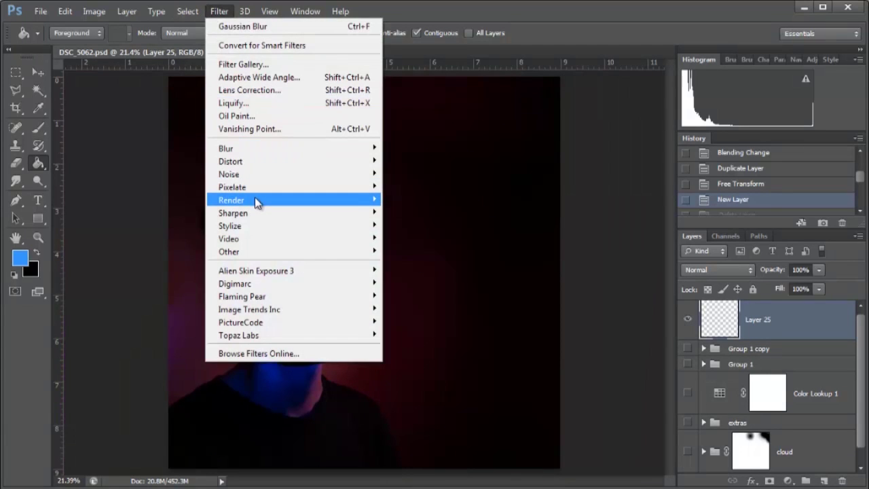
{"action": "mouse_move", "coordinate": [255, 200]}
{"action": "left_click", "coordinate": [404, 200]}
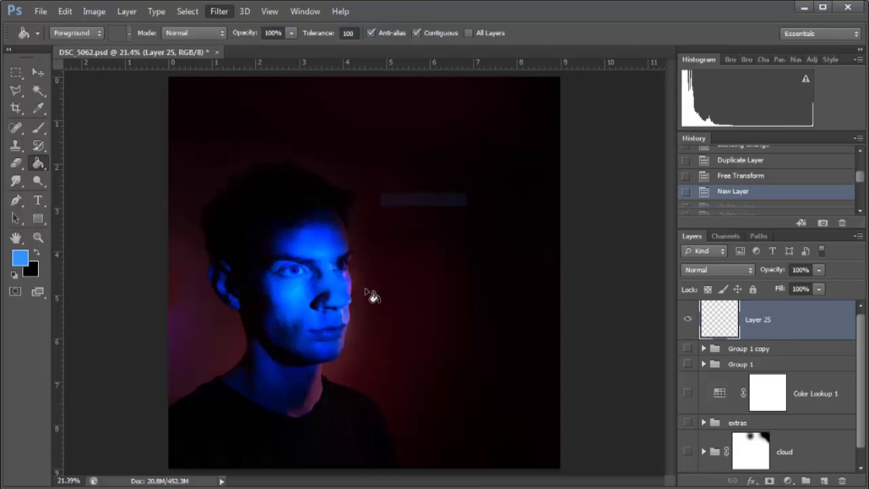
{"action": "left_click", "coordinate": [92, 13]}
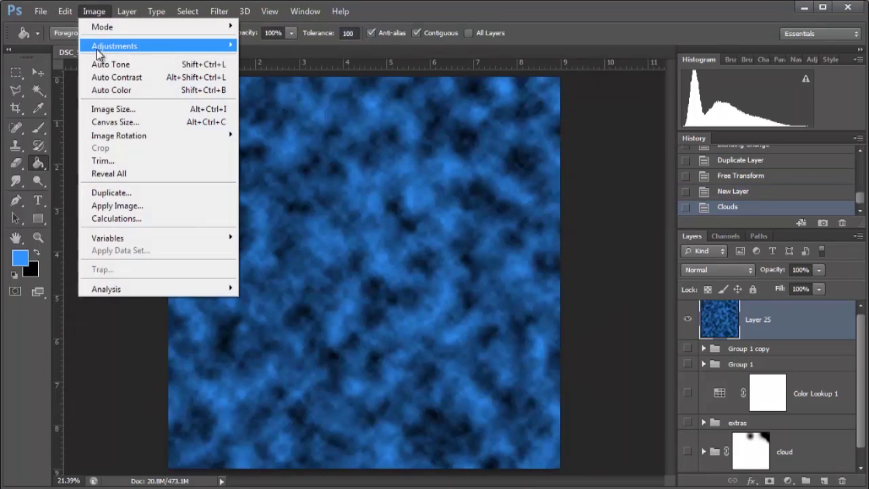
{"action": "mouse_move", "coordinate": [114, 45]}
{"action": "left_click", "coordinate": [299, 315]}
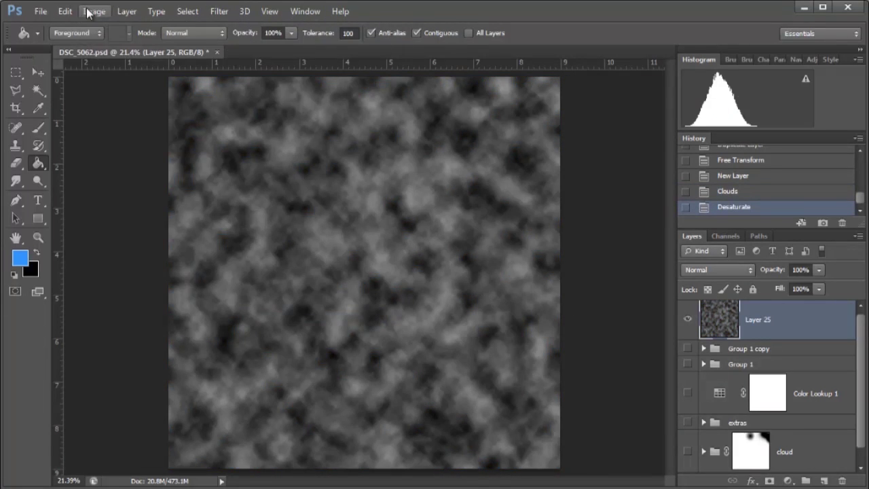
{"action": "left_click", "coordinate": [92, 12]}
{"action": "left_click", "coordinate": [95, 134]}
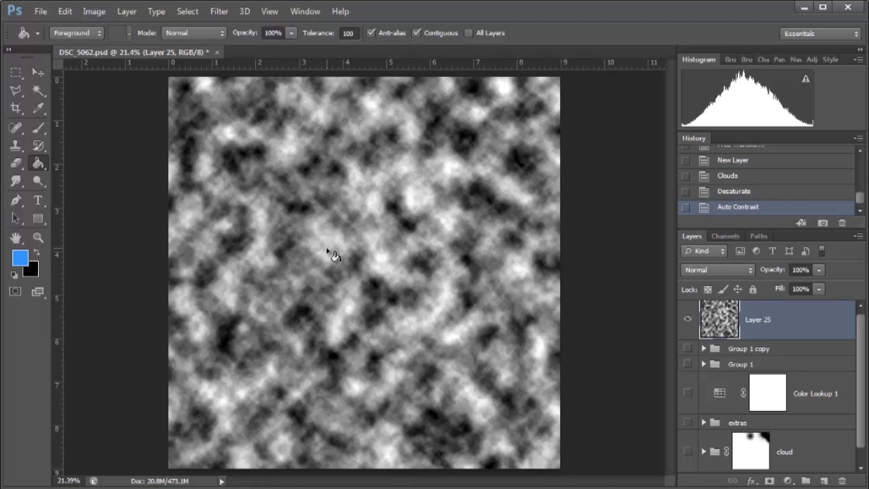
{"action": "key", "text": "ctrl+t"}
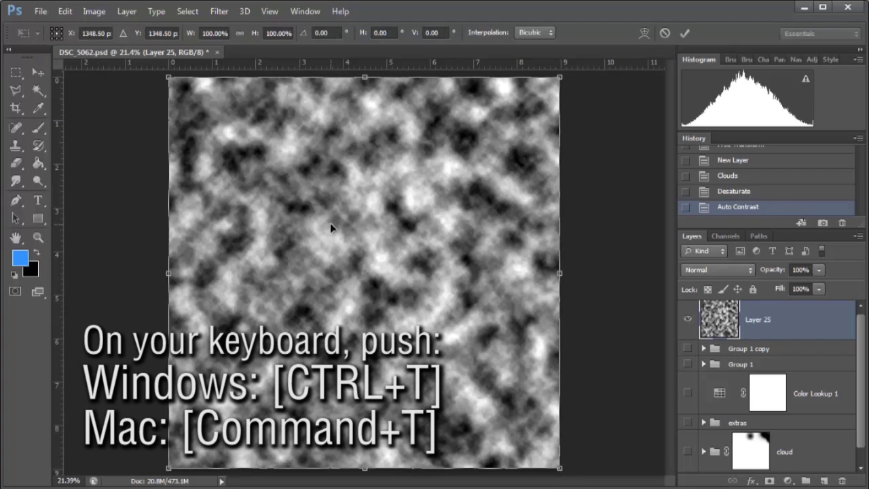
- Scale the cloud texture down to about 61%
{"action": "right_click", "coordinate": [331, 224]}
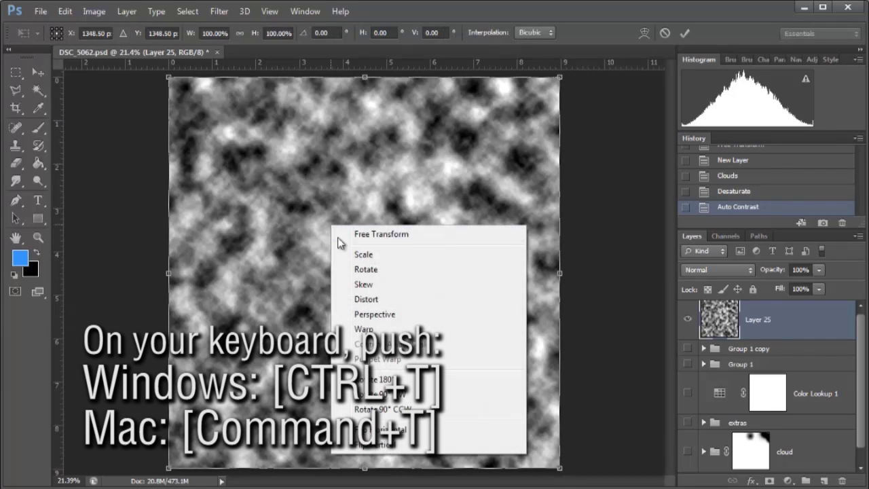
{"action": "left_click", "coordinate": [372, 261]}
{"action": "left_click_drag", "start_coordinate": [558, 467], "coordinate": [452, 428]}
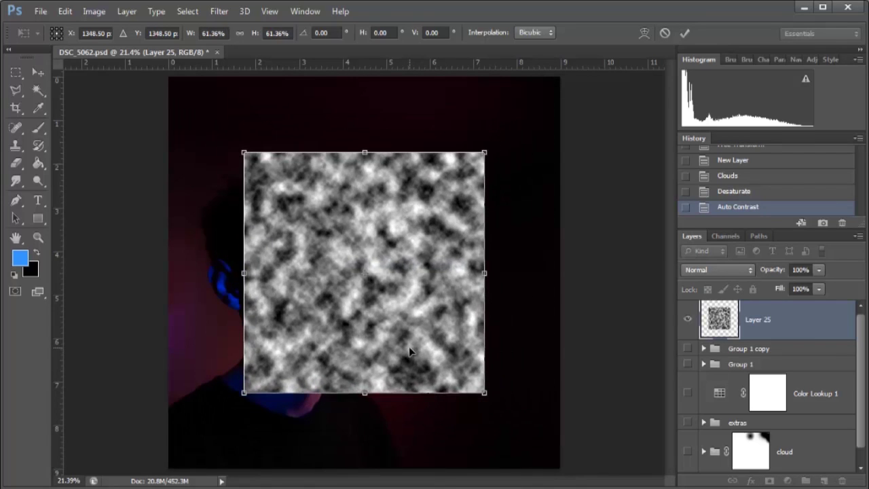
- Angle the texture in perspective with a taller left edge and shift it over the right side
{"action": "right_click", "coordinate": [409, 350]}
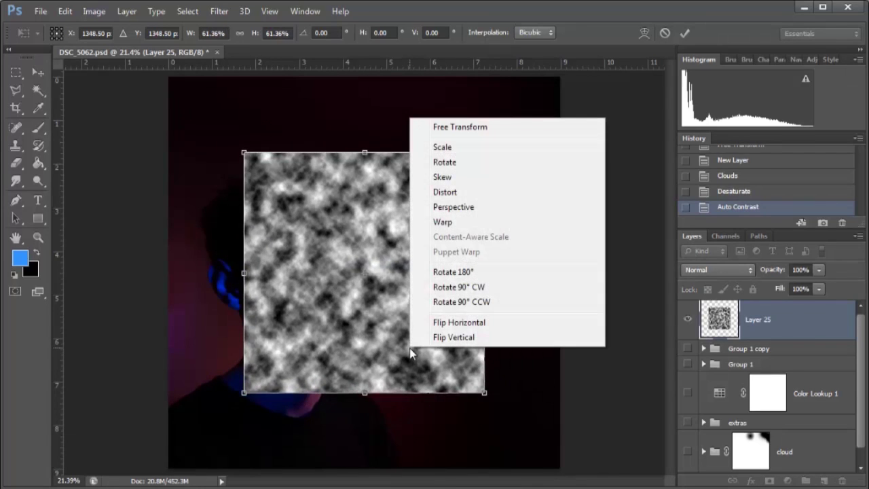
{"action": "left_click", "coordinate": [451, 215]}
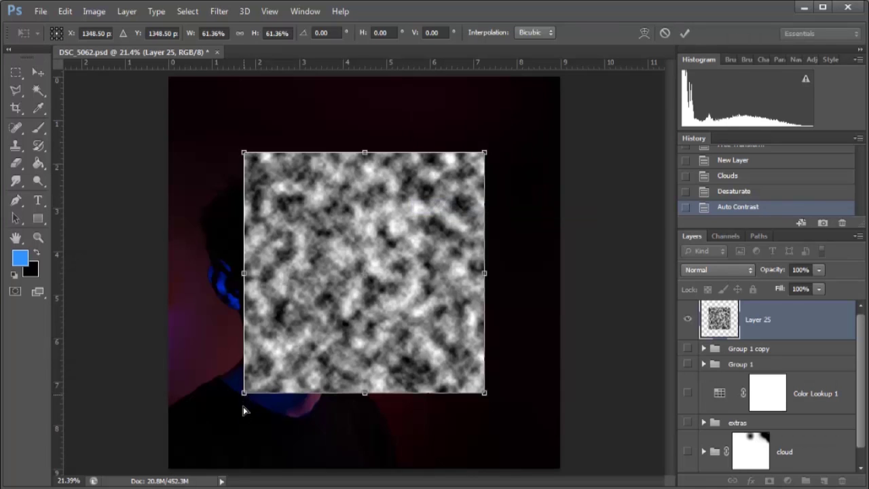
{"action": "left_click_drag", "start_coordinate": [243, 407], "coordinate": [242, 469]}
{"action": "left_click_drag", "start_coordinate": [303, 355], "coordinate": [297, 375]}
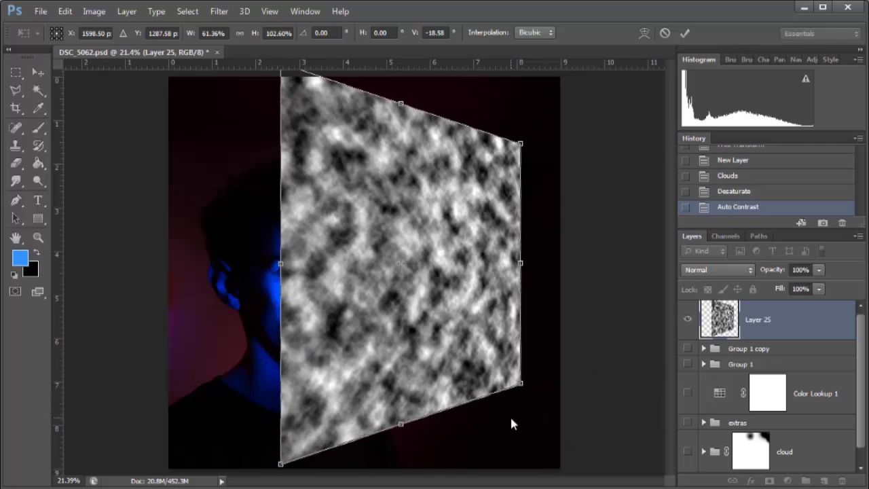
{"action": "key", "text": "Return"}
{"action": "key", "text": "g"}
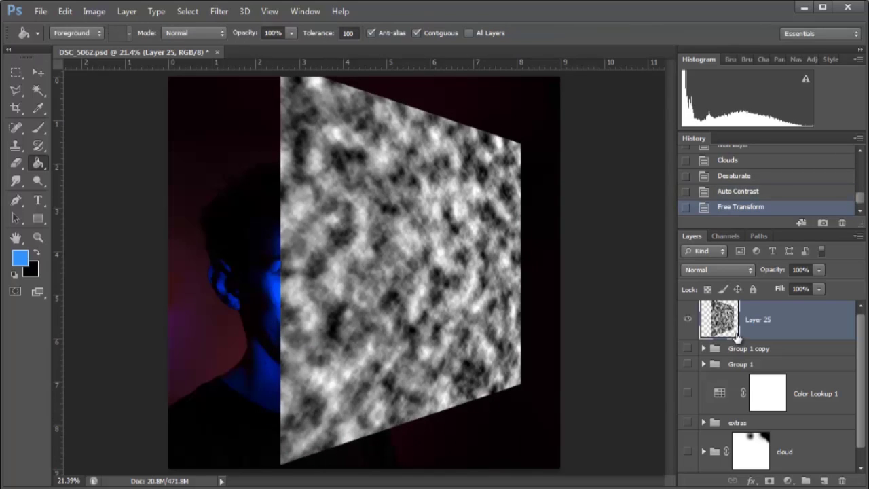
- Add a layer mask to Layer 25 and set up a very large Brush at 0% hardness
{"action": "left_click", "coordinate": [769, 481]}
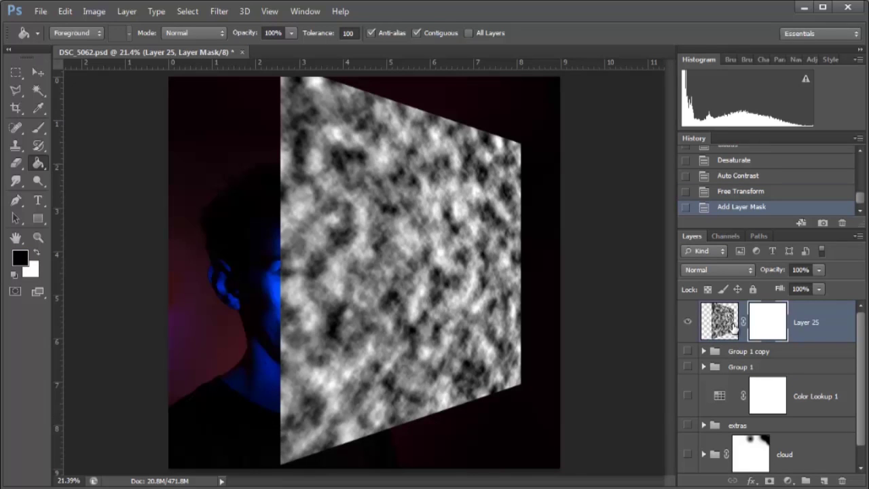
{"action": "left_click", "coordinate": [39, 125]}
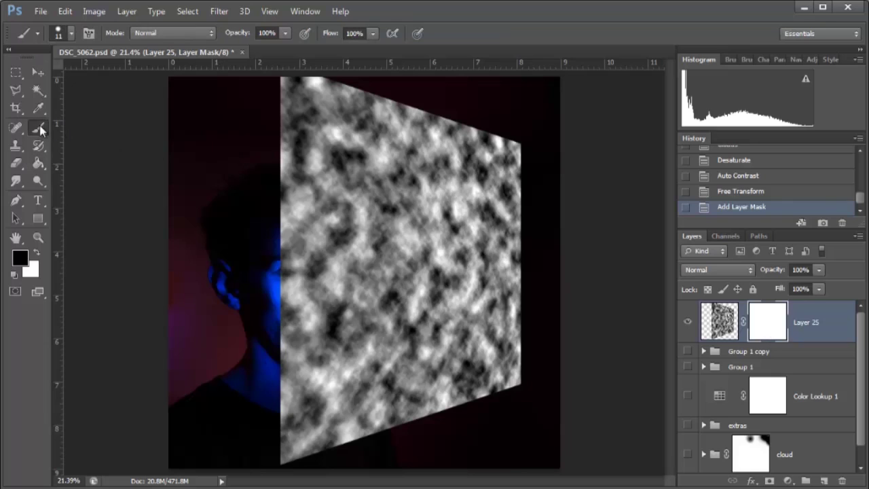
{"action": "left_click", "coordinate": [70, 34]}
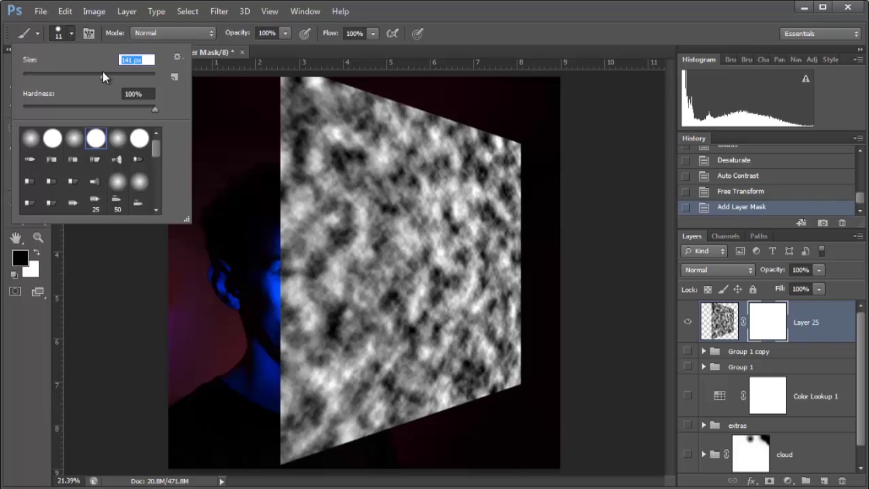
{"action": "left_click_drag", "start_coordinate": [102, 77], "coordinate": [103, 77]}
{"action": "left_click_drag", "start_coordinate": [116, 106], "coordinate": [23, 109]}
{"action": "left_click_drag", "start_coordinate": [144, 73], "coordinate": [153, 74]}
- Paint black on the mask to fade the texture near the face and top
{"action": "left_click", "coordinate": [233, 246]}
{"action": "mouse_move", "coordinate": [214, 272]}
{"action": "left_mouse_down"}
{"action": "mouse_move", "coordinate": [253, 52]}
{"action": "mouse_move", "coordinate": [290, 57]}
{"action": "mouse_move", "coordinate": [264, 85]}
{"action": "mouse_move", "coordinate": [422, 15]}
{"action": "mouse_move", "coordinate": [403, 60]}
{"action": "mouse_move", "coordinate": [551, 68]}
{"action": "mouse_move", "coordinate": [482, 40]}
{"action": "mouse_move", "coordinate": [578, 204]}
{"action": "mouse_move", "coordinate": [571, 428]}
{"action": "mouse_move", "coordinate": [550, 374]}
{"action": "mouse_move", "coordinate": [580, 274]}
{"action": "mouse_move", "coordinate": [576, 234]}
{"action": "mouse_move", "coordinate": [580, 417]}
{"action": "mouse_move", "coordinate": [548, 261]}
{"action": "mouse_move", "coordinate": [594, 255]}
{"action": "mouse_move", "coordinate": [514, 421]}
{"action": "mouse_move", "coordinate": [448, 472]}
{"action": "mouse_move", "coordinate": [416, 473]}
{"action": "mouse_move", "coordinate": [252, 423]}
{"action": "mouse_move", "coordinate": [217, 387]}
{"action": "mouse_move", "coordinate": [213, 341]}
{"action": "mouse_move", "coordinate": [226, 326]}
{"action": "mouse_move", "coordinate": [221, 261]}
{"action": "mouse_move", "coordinate": [245, 179]}
{"action": "mouse_move", "coordinate": [247, 121]}
{"action": "mouse_move", "coordinate": [230, 353]}
{"action": "left_mouse_up"}
{"action": "left_click", "coordinate": [38, 181]}
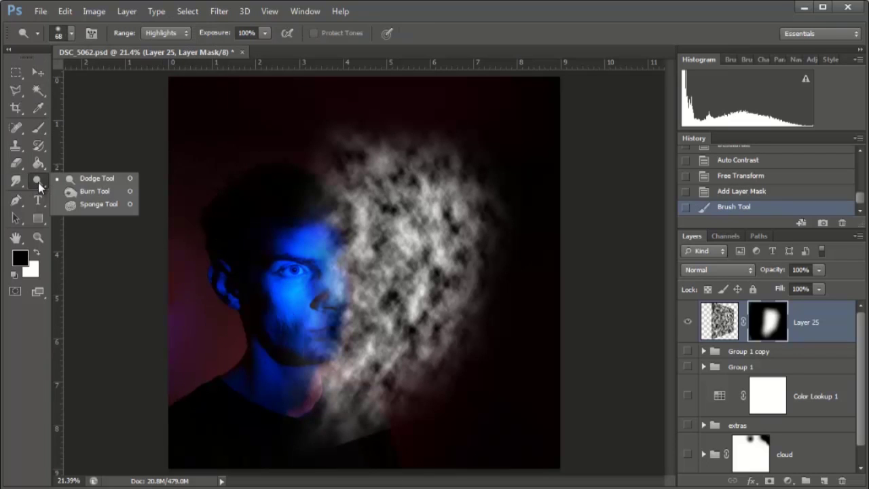
- Set up the Burn tool with Midtones range and a 1057 px brush
{"action": "left_click", "coordinate": [90, 193]}
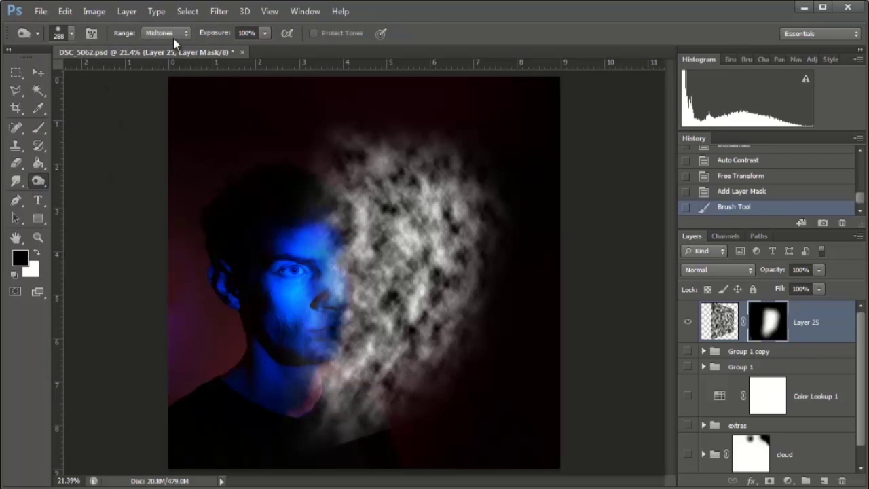
{"action": "left_click", "coordinate": [173, 36]}
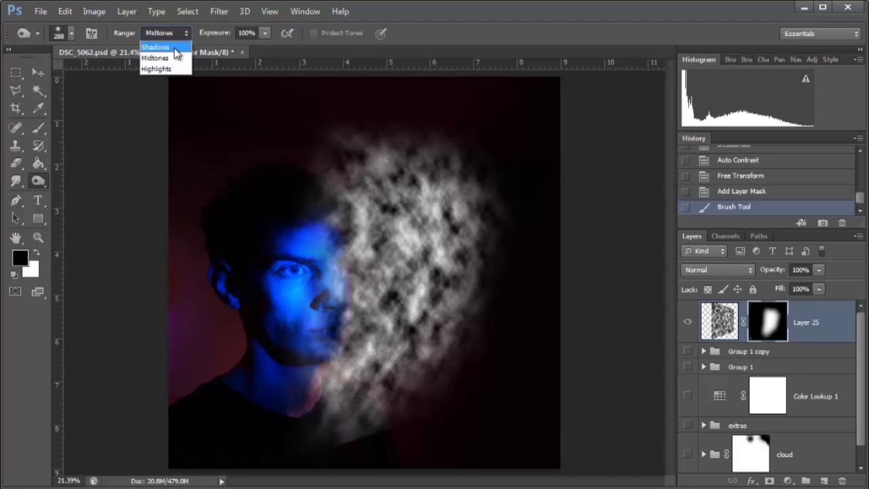
{"action": "left_click", "coordinate": [183, 58]}
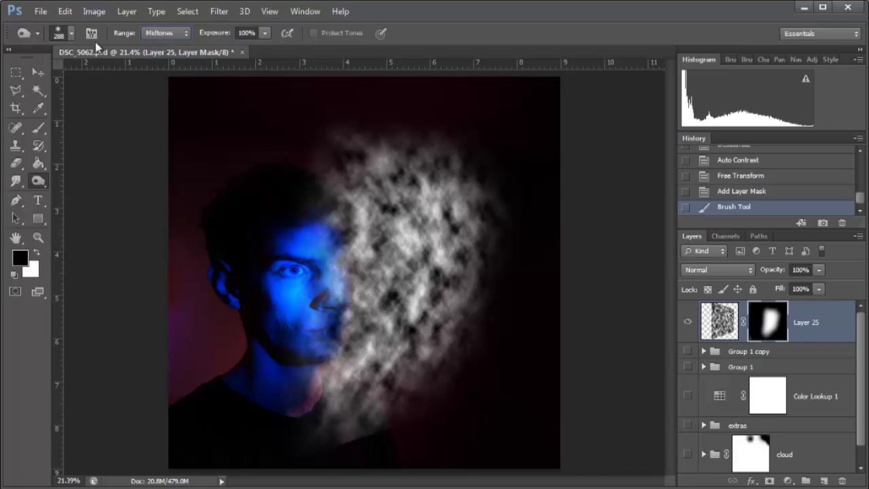
{"action": "left_click", "coordinate": [70, 33]}
{"action": "left_click_drag", "start_coordinate": [133, 79], "coordinate": [136, 79]}
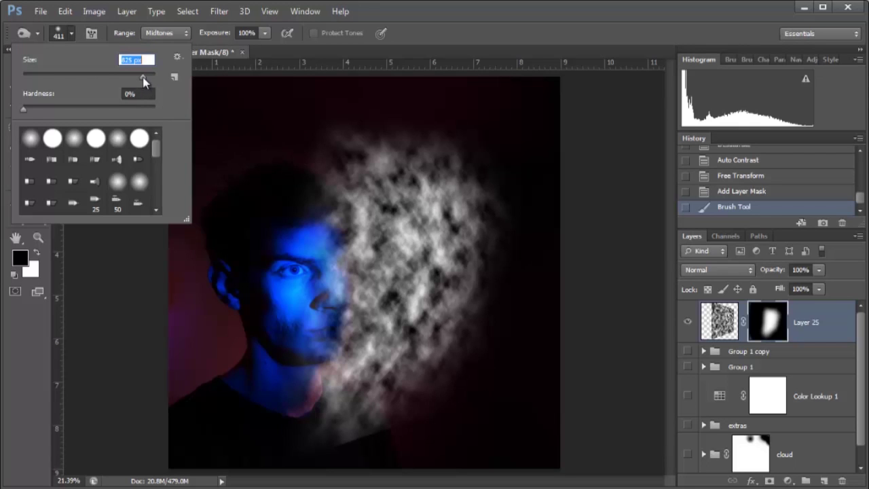
{"action": "left_click_drag", "start_coordinate": [144, 80], "coordinate": [144, 80]}
{"action": "left_click", "coordinate": [285, 139]}
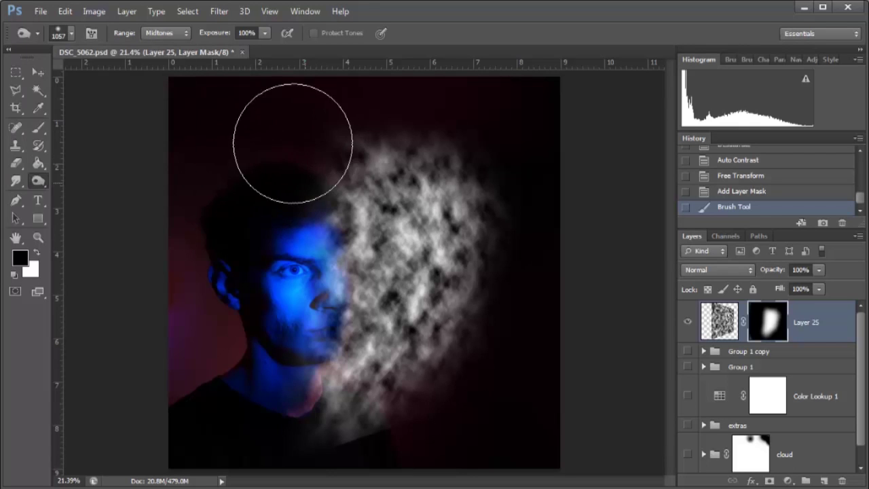
- Burn the mask over the face, hair and the cloud's upper-right edge
{"action": "mouse_move", "coordinate": [270, 266]}
{"action": "left_mouse_down"}
{"action": "mouse_move", "coordinate": [301, 336]}
{"action": "mouse_move", "coordinate": [329, 455]}
{"action": "mouse_move", "coordinate": [371, 452]}
{"action": "mouse_move", "coordinate": [368, 460]}
{"action": "mouse_move", "coordinate": [410, 442]}
{"action": "mouse_move", "coordinate": [334, 437]}
{"action": "mouse_move", "coordinate": [456, 421]}
{"action": "mouse_move", "coordinate": [528, 305]}
{"action": "left_mouse_up"}
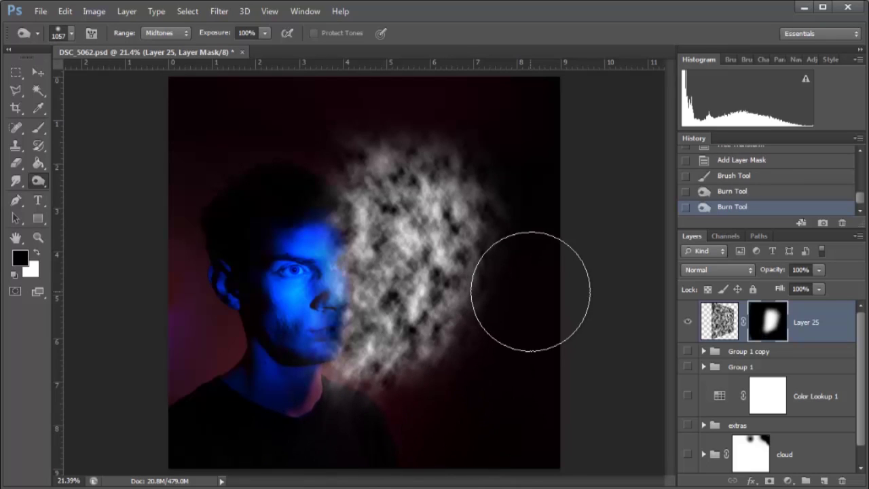
{"action": "mouse_move", "coordinate": [219, 192]}
{"action": "left_mouse_down"}
{"action": "mouse_move", "coordinate": [318, 210]}
{"action": "mouse_move", "coordinate": [323, 200]}
{"action": "mouse_move", "coordinate": [311, 196]}
{"action": "mouse_move", "coordinate": [370, 343]}
{"action": "left_mouse_up"}
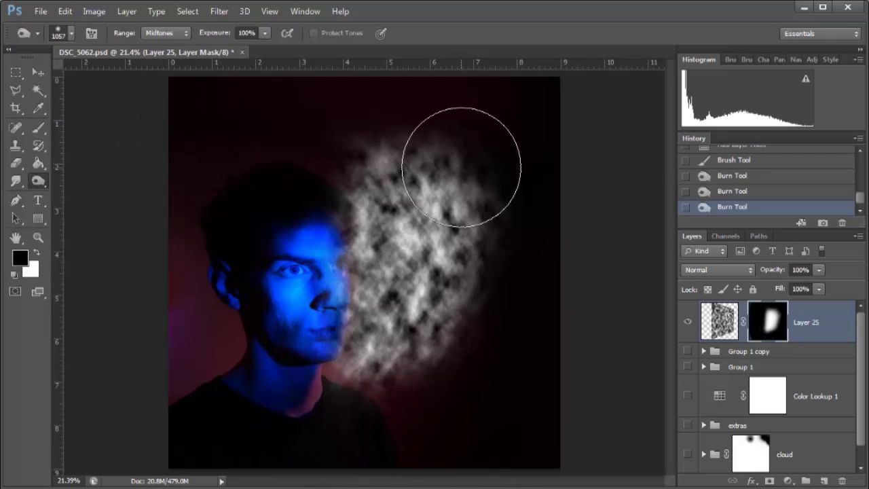
{"action": "left_click_drag", "start_coordinate": [462, 165], "coordinate": [476, 375]}
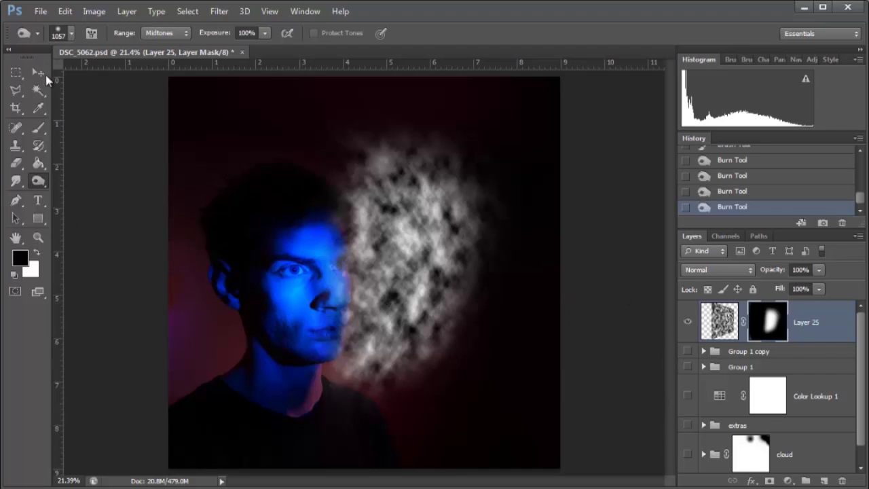
- Duplicate Layer 25 and set the copy's blend mode to Multiply
{"action": "left_click", "coordinate": [33, 73]}
{"action": "left_click_drag", "start_coordinate": [728, 330], "coordinate": [823, 480]}
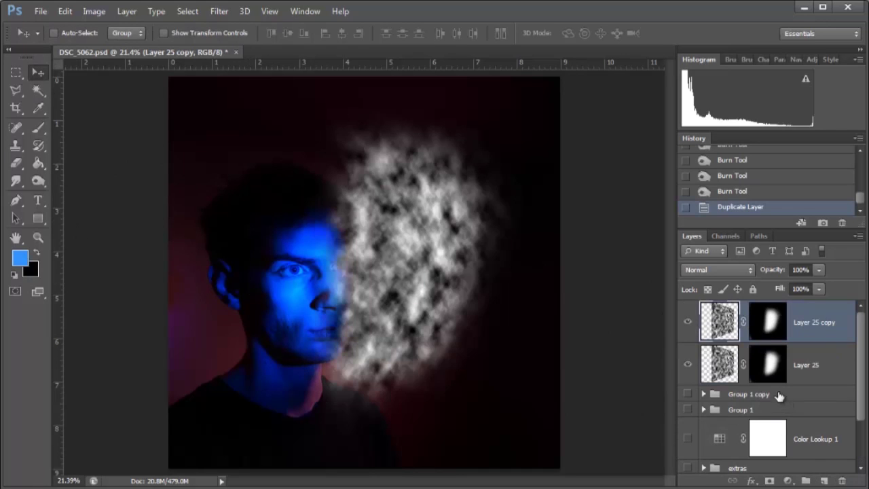
{"action": "left_click", "coordinate": [715, 272]}
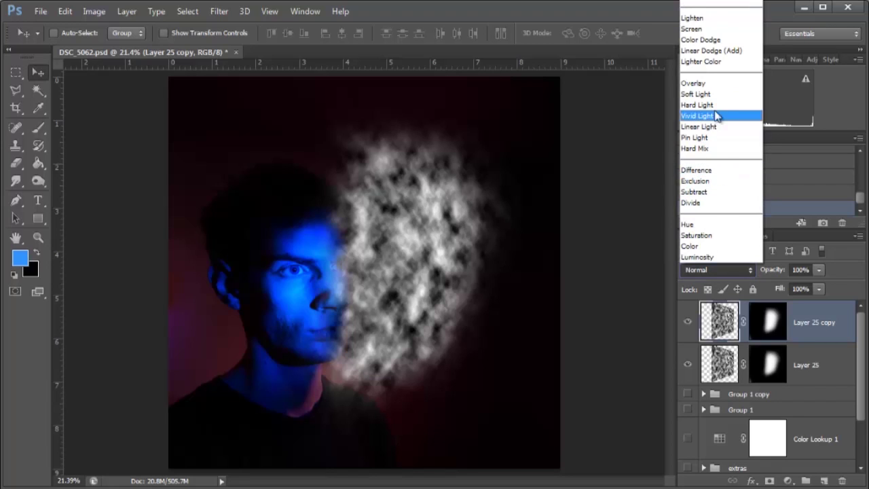
{"action": "left_click", "coordinate": [699, 2]}
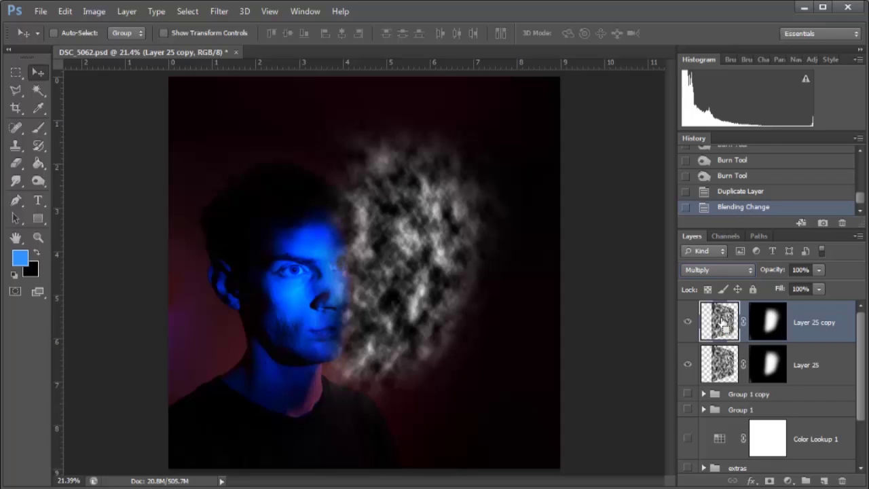
- Scale Layer 25 copy to about 84% around its centre and switch it to Screen
{"action": "key", "text": "ctrl+t"}
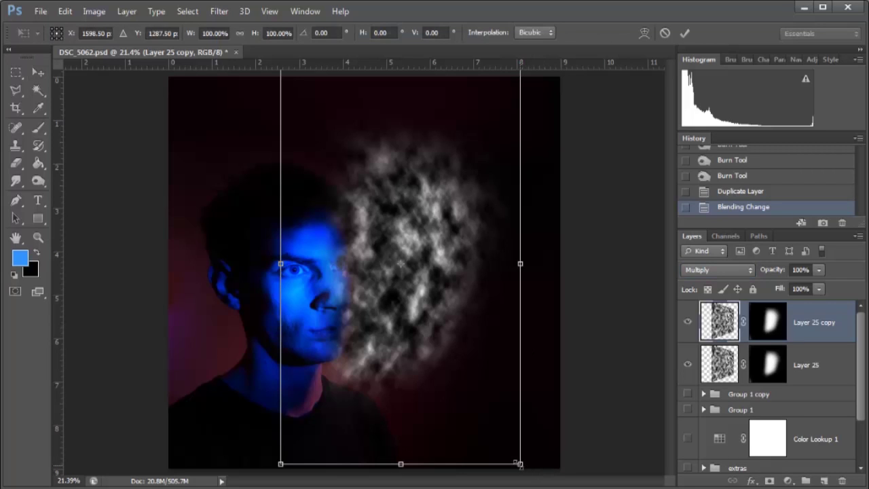
{"action": "left_click_drag", "start_coordinate": [519, 464], "coordinate": [491, 440]}
{"action": "key", "text": "Return"}
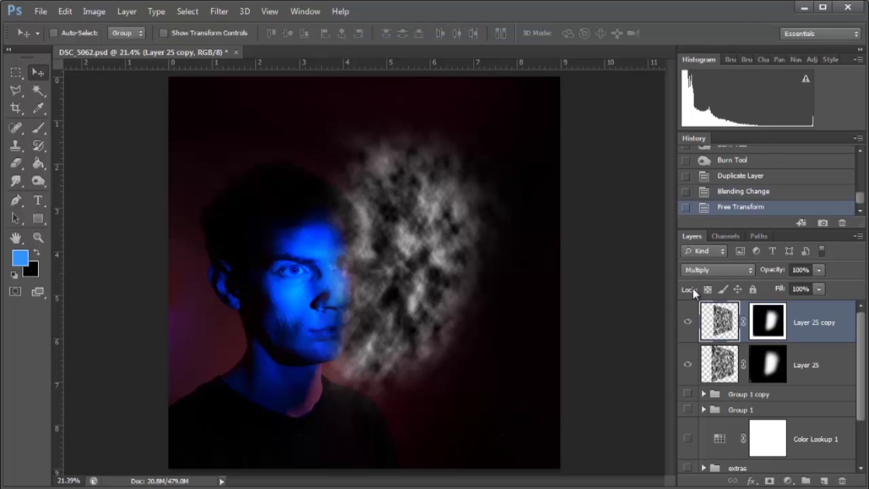
{"action": "left_click", "coordinate": [704, 270]}
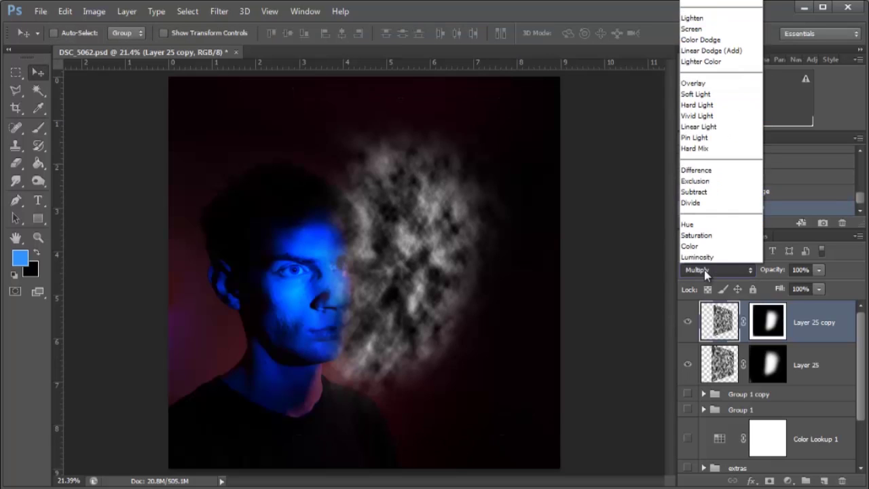
{"action": "left_click", "coordinate": [704, 30]}
{"action": "key", "text": "ctrl+plus"}
{"action": "key", "text": "ctrl+plus"}
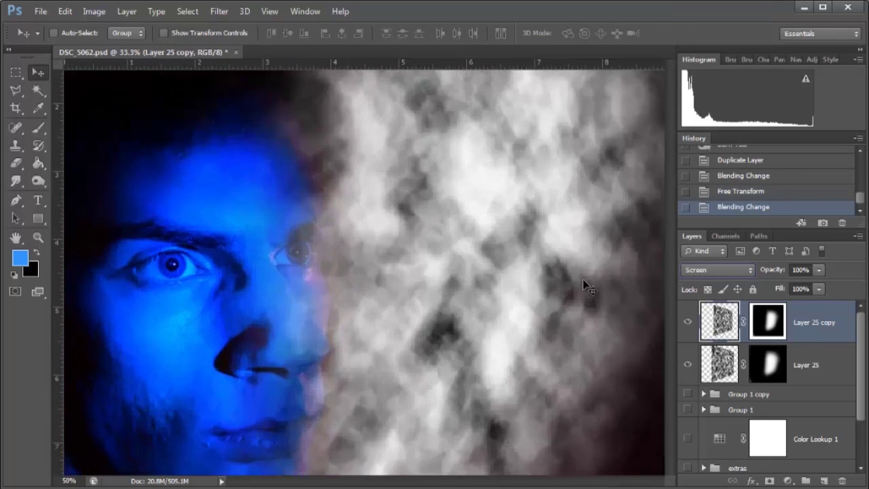
{"action": "key", "text": "ctrl+minus"}
{"action": "key", "text": "ctrl+minus"}
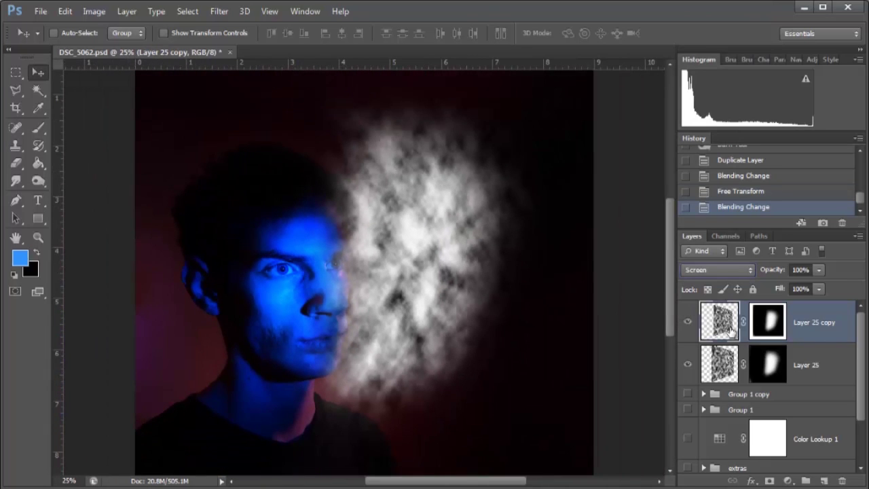
- Create Layer 25 copy 2 from the cloud copy and shrink it to about 83%
{"action": "left_click_drag", "start_coordinate": [730, 332], "coordinate": [824, 480]}
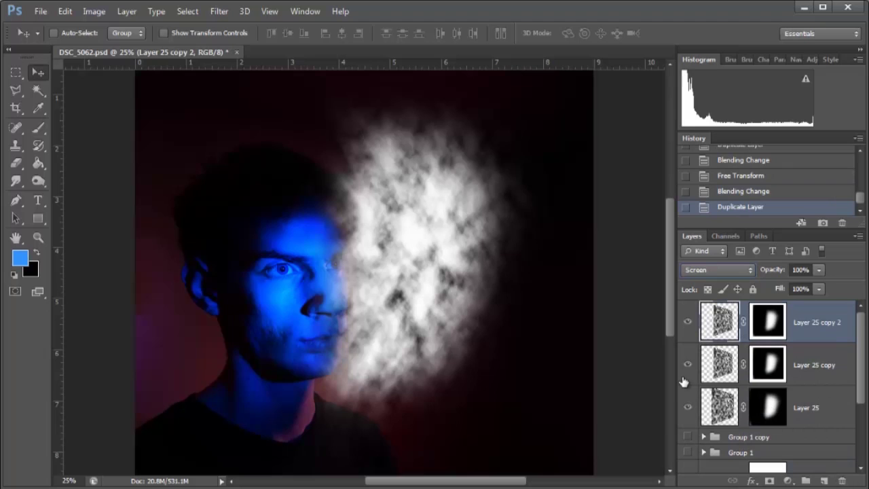
{"action": "key", "text": "ctrl+t"}
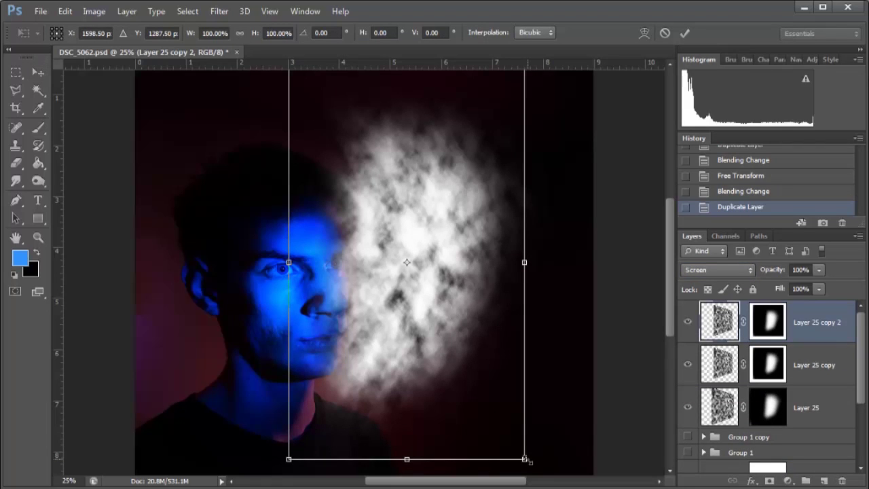
{"action": "left_click_drag", "start_coordinate": [526, 460], "coordinate": [503, 436]}
{"action": "left_click_drag", "start_coordinate": [498, 431], "coordinate": [499, 432]}
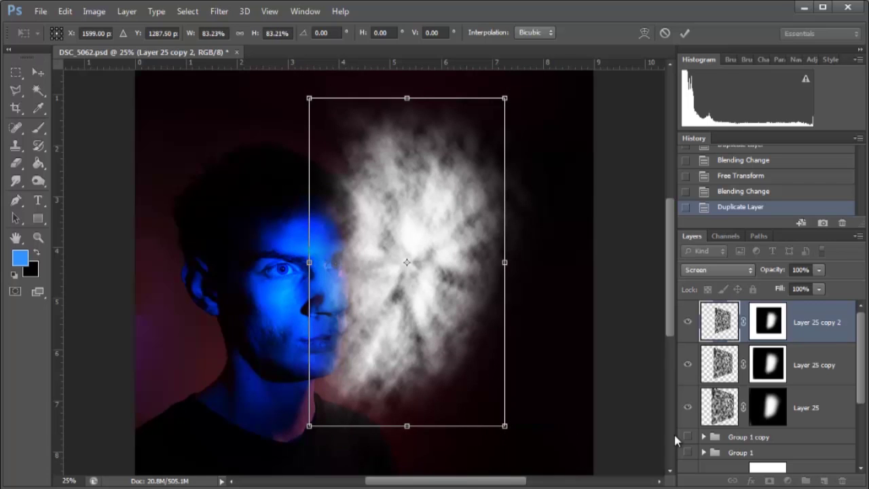
{"action": "key", "text": "Return"}
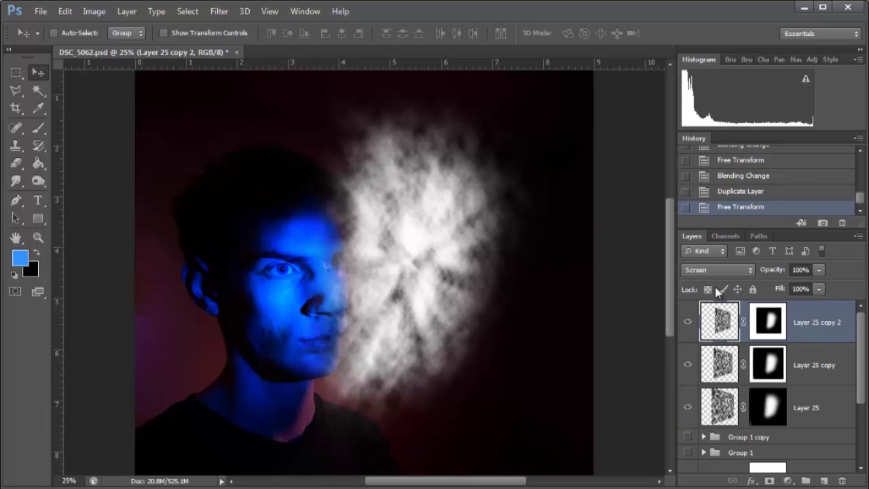
{"action": "left_click", "coordinate": [718, 269]}
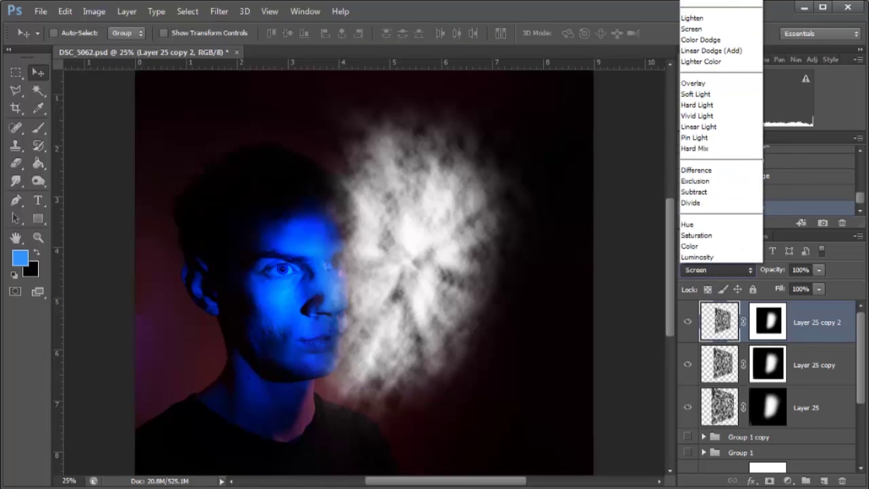
- Set both Layer 25 copy 2 and Layer 25 copy to Multiply blending
{"action": "left_click", "coordinate": [700, 7]}
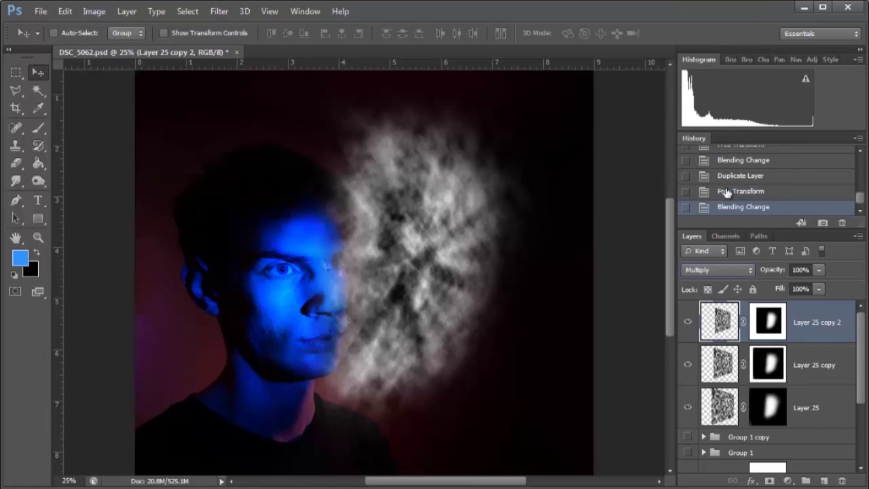
{"action": "left_click", "coordinate": [718, 363]}
{"action": "left_click", "coordinate": [727, 269]}
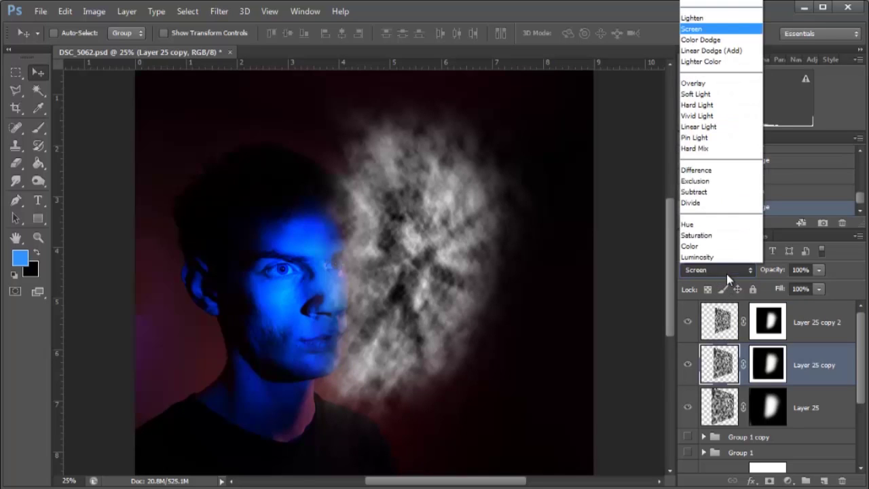
{"action": "left_click", "coordinate": [713, 7]}
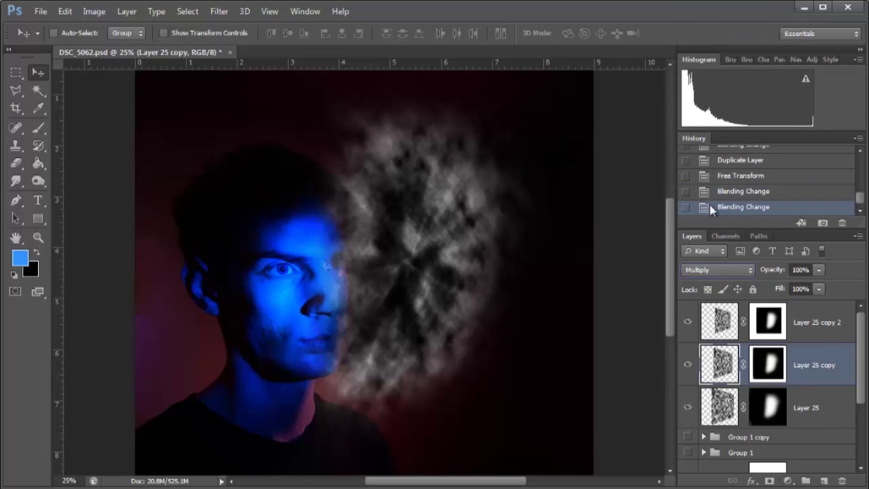
- Select all three Layer 25 cloud layers and delete them
{"action": "left_click", "coordinate": [719, 404]}
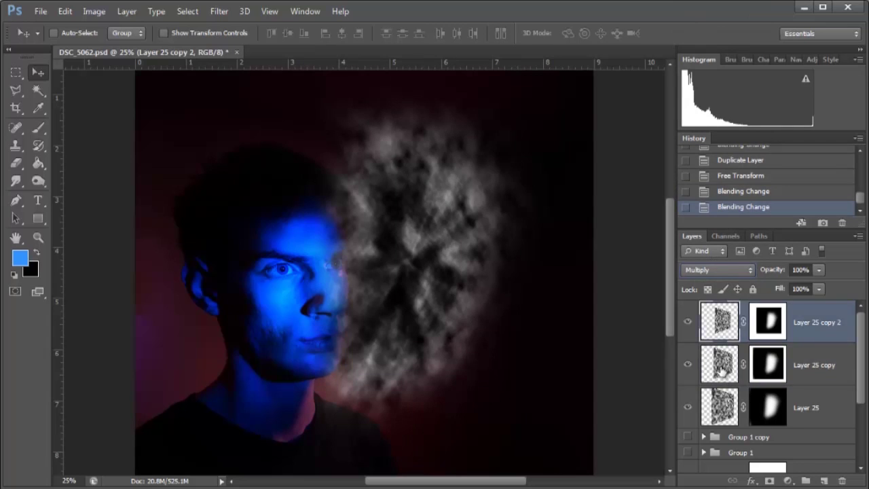
{"action": "left_click", "coordinate": [719, 404]}
{"action": "left_click", "coordinate": [724, 372]}
{"action": "left_click", "coordinate": [732, 451]}
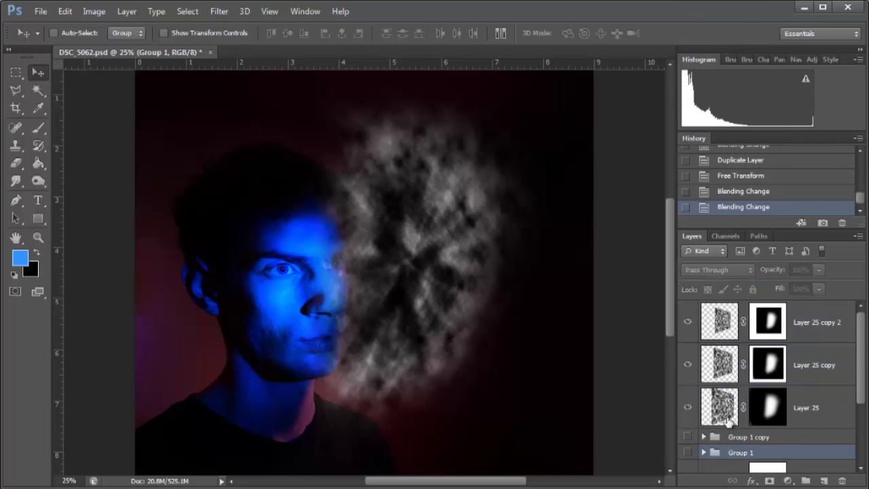
{"action": "left_click", "coordinate": [722, 422]}
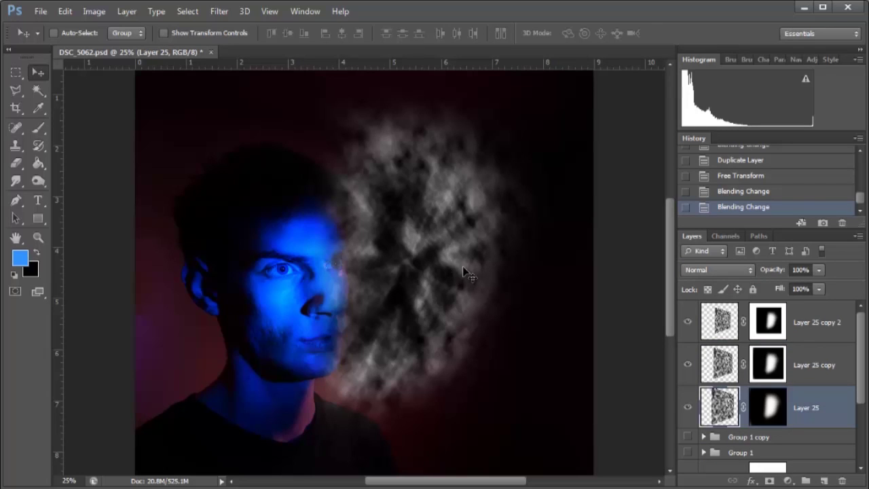
{"action": "left_click", "coordinate": [715, 350]}
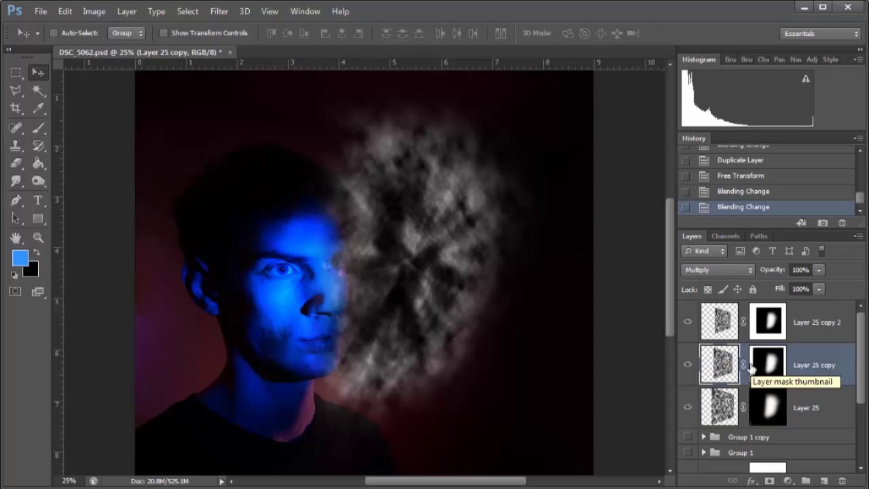
{"action": "left_click", "coordinate": [722, 326]}
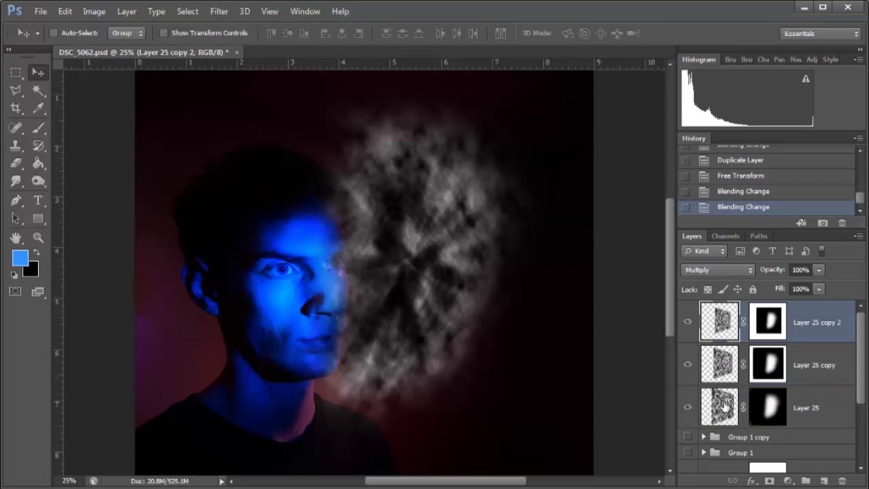
{"action": "left_click", "coordinate": [724, 406], "text": "shift"}
{"action": "left_click_drag", "start_coordinate": [719, 414], "coordinate": [842, 480]}
- Switch on the cloud group and expand it to list its layers
{"action": "left_click", "coordinate": [688, 412]}
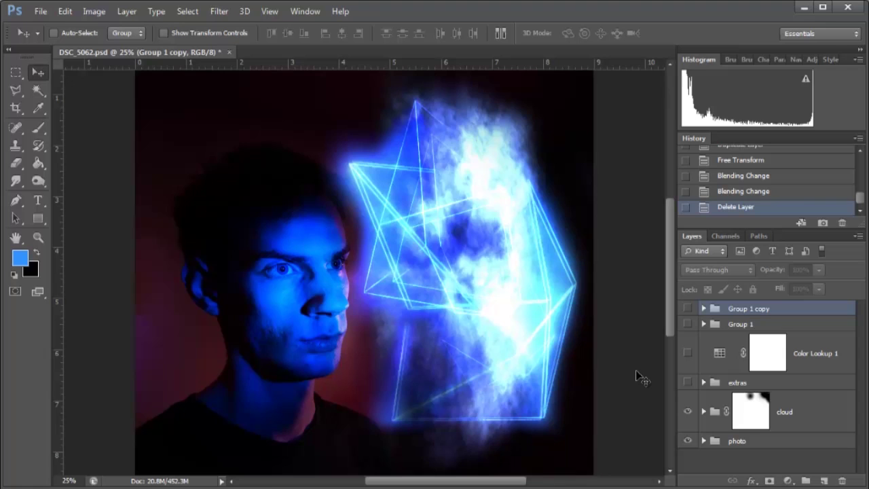
{"action": "left_click", "coordinate": [703, 412]}
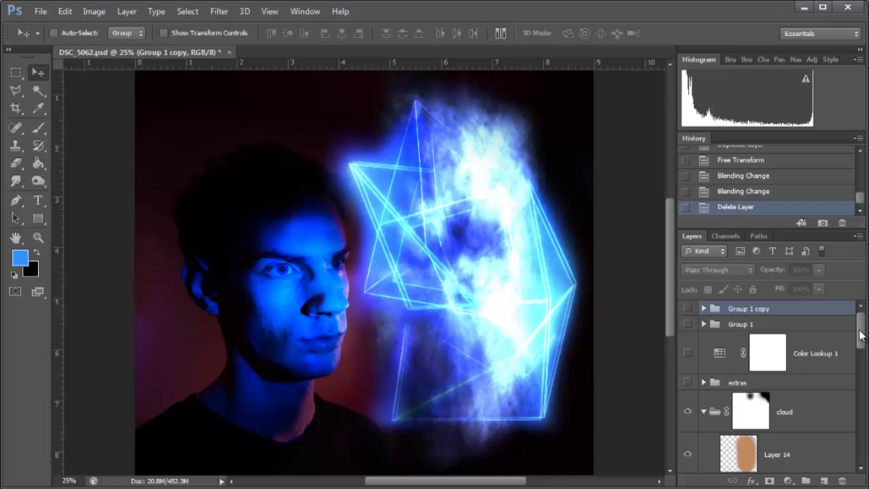
{"action": "left_click_drag", "start_coordinate": [861, 334], "coordinate": [860, 448]}
- Hide Layer 17 and both Layer 17 copies, removing the wireframe glow
{"action": "left_click", "coordinate": [689, 436]}
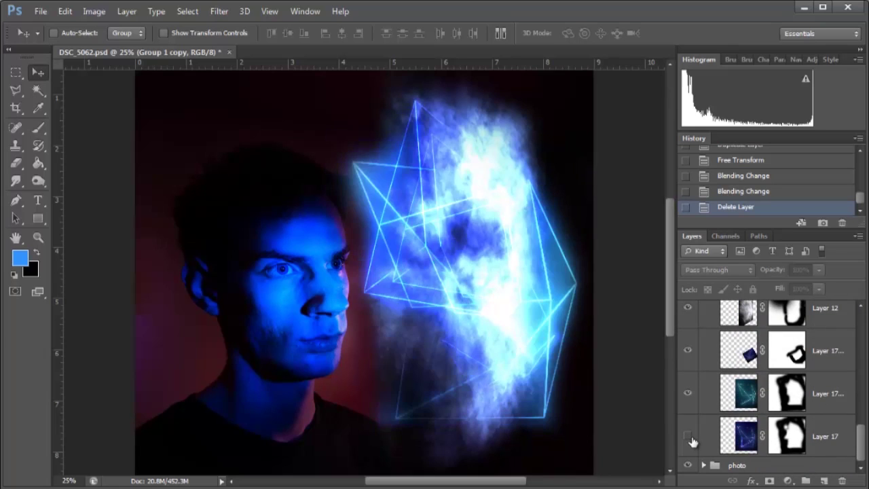
{"action": "left_click", "coordinate": [688, 436]}
{"action": "left_click", "coordinate": [688, 436]}
{"action": "left_click", "coordinate": [687, 395]}
{"action": "left_click", "coordinate": [690, 358]}
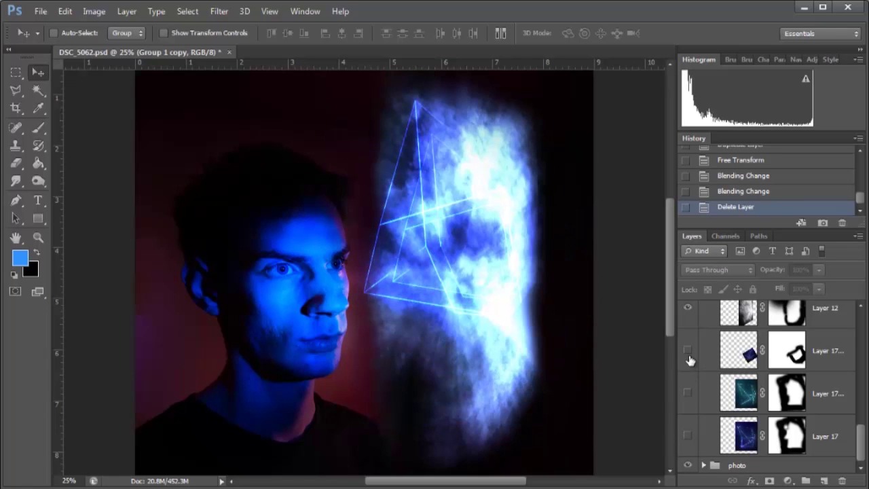
- Hide the three Layer 12 smoke layers
{"action": "left_click_drag", "start_coordinate": [861, 448], "coordinate": [861, 417]}
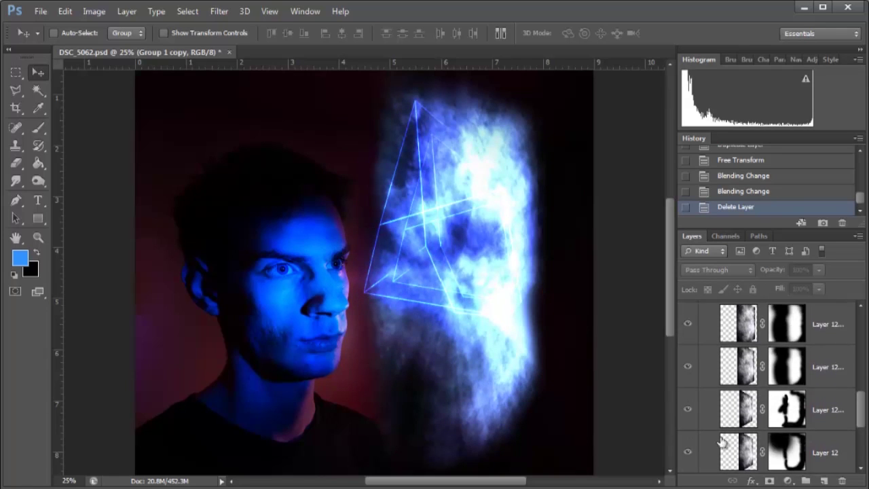
{"action": "left_click", "coordinate": [687, 411]}
{"action": "left_click", "coordinate": [688, 369]}
{"action": "left_click", "coordinate": [687, 324]}
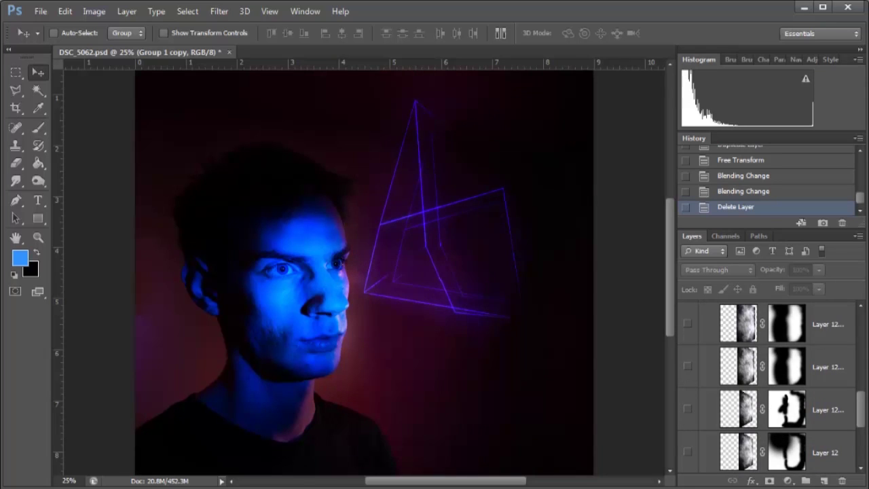
- Select Layer 23 and hide the three Layer 15 wireframe layers, clearing the shapes
{"action": "left_click_drag", "start_coordinate": [859, 403], "coordinate": [859, 370]}
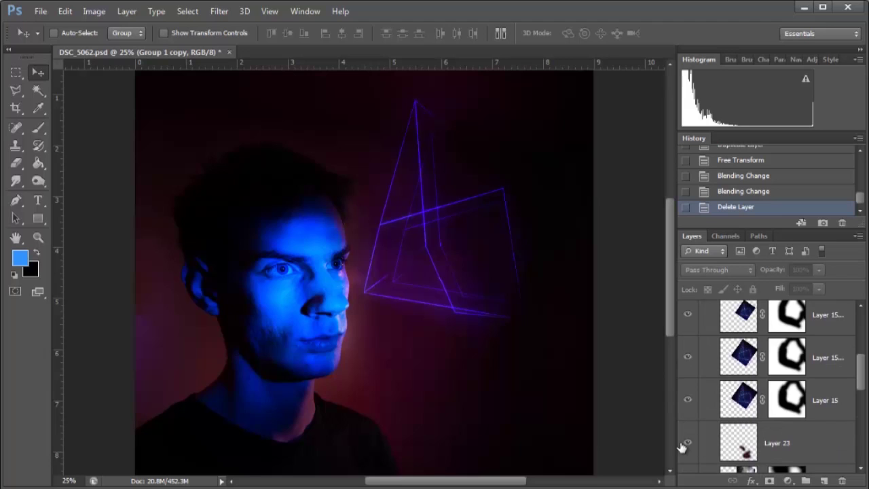
{"action": "left_click", "coordinate": [709, 452]}
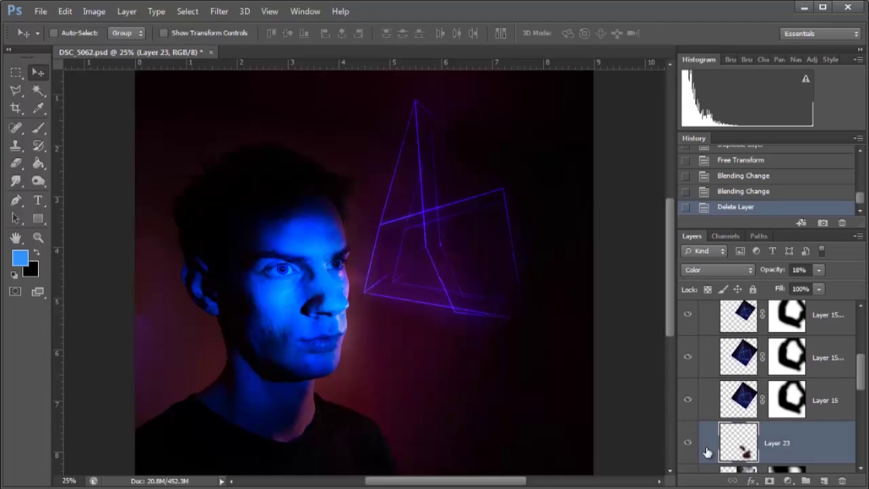
{"action": "left_click", "coordinate": [687, 401]}
{"action": "left_click", "coordinate": [687, 358]}
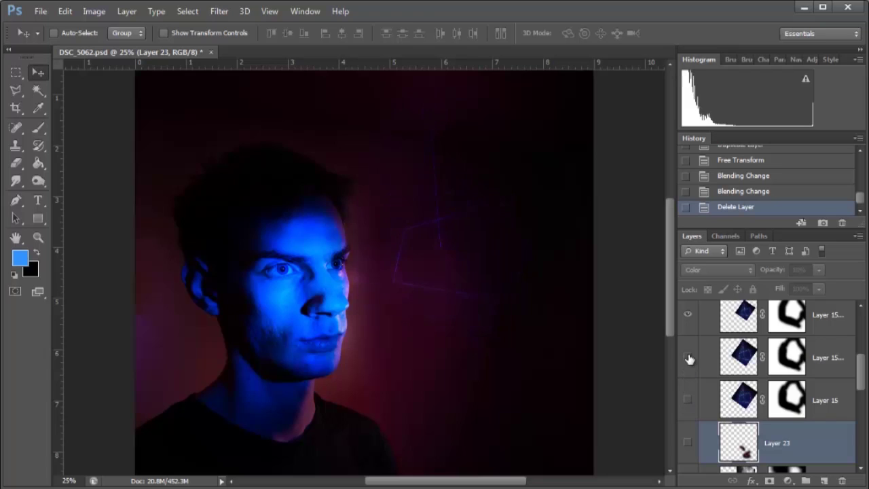
{"action": "left_click", "coordinate": [688, 315]}
- Hide Layer 14 to remove the warm skin tone
{"action": "left_click_drag", "start_coordinate": [863, 385], "coordinate": [863, 360]}
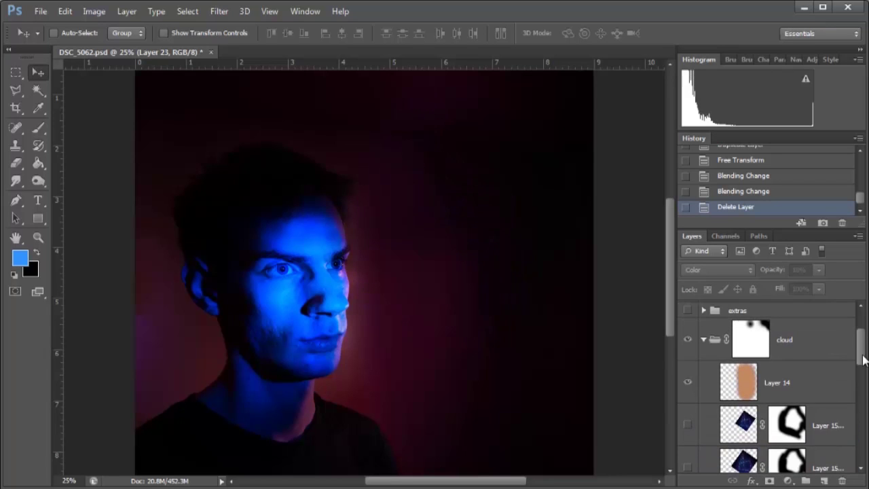
{"action": "left_click", "coordinate": [686, 383]}
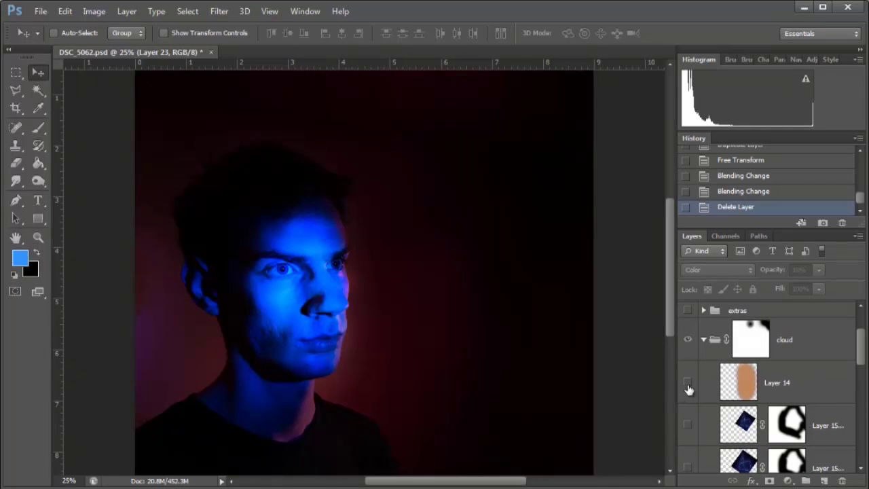
{"action": "scroll", "coordinate": [684, 467], "scroll_direction": "down", "scroll_amount": 4}
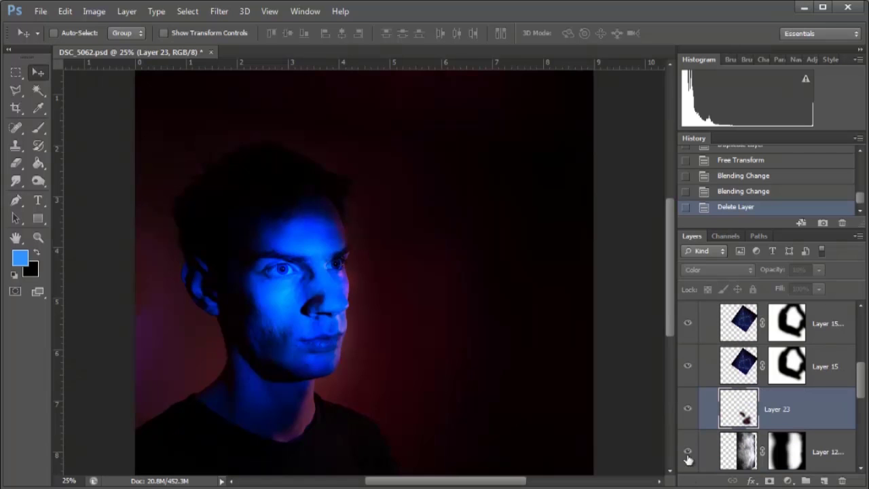
{"action": "scroll", "coordinate": [688, 450], "scroll_direction": "down", "scroll_amount": 2}
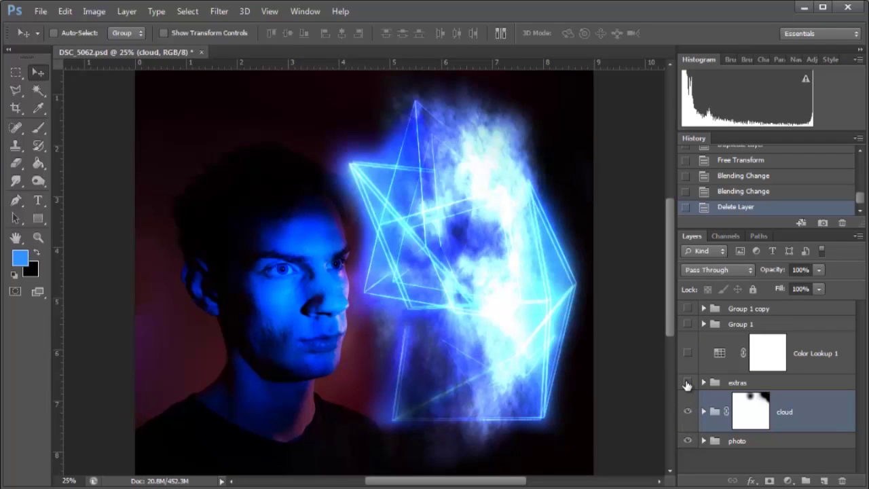
- Switch on and expand the extras group, hiding dodged eyes and both eye reflection layers
{"action": "left_click", "coordinate": [687, 383]}
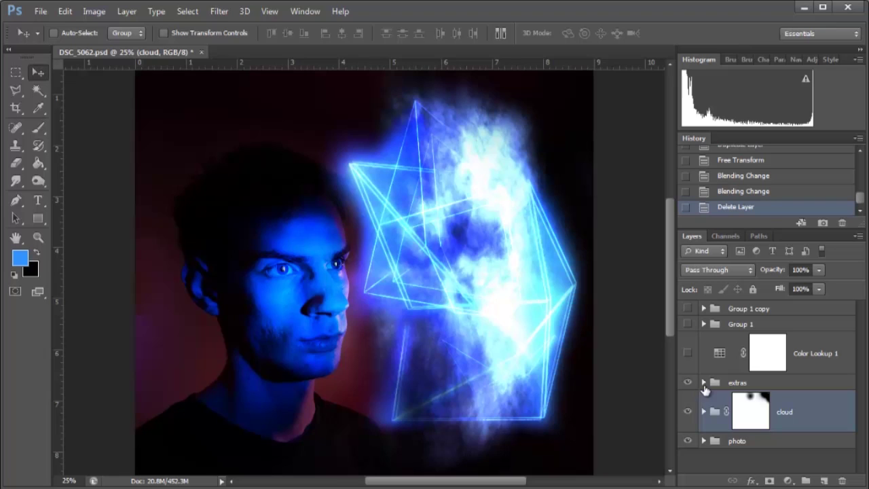
{"action": "left_click", "coordinate": [703, 383]}
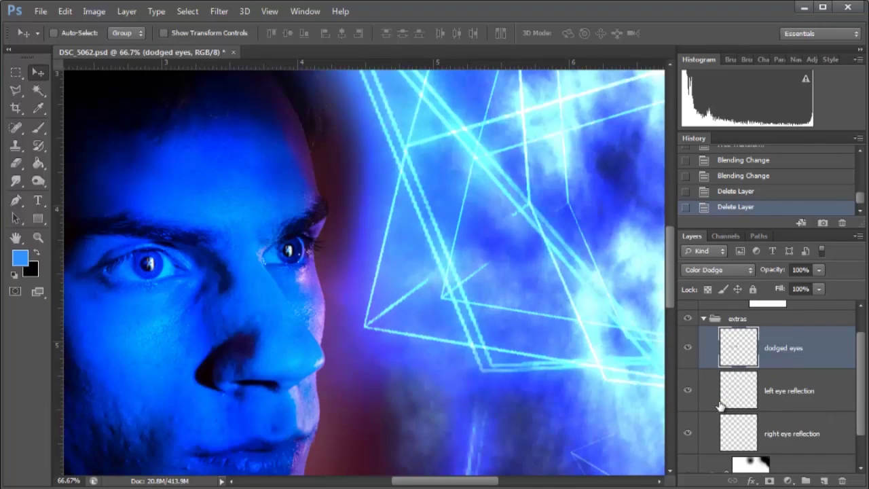
{"action": "left_click_drag", "start_coordinate": [688, 348], "coordinate": [684, 435]}
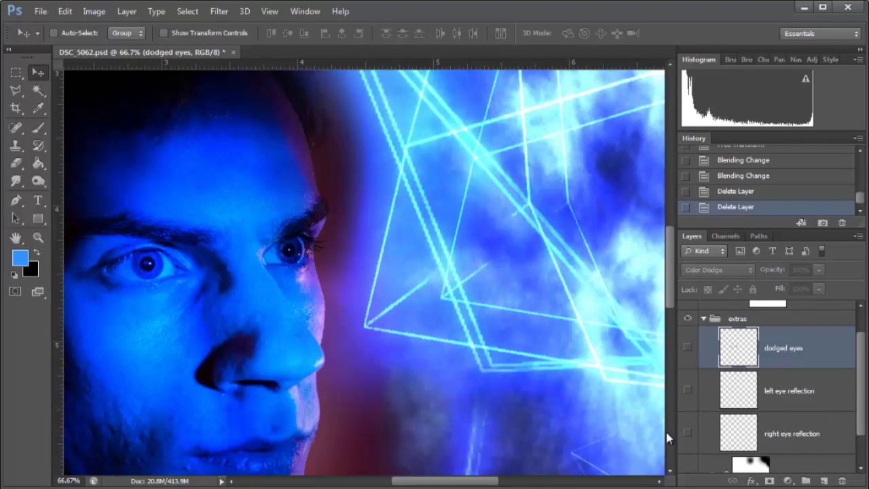
- Zoom in on the portrait and pan until the eye's pupil fills the view
{"action": "key", "text": "ctrl+plus"}
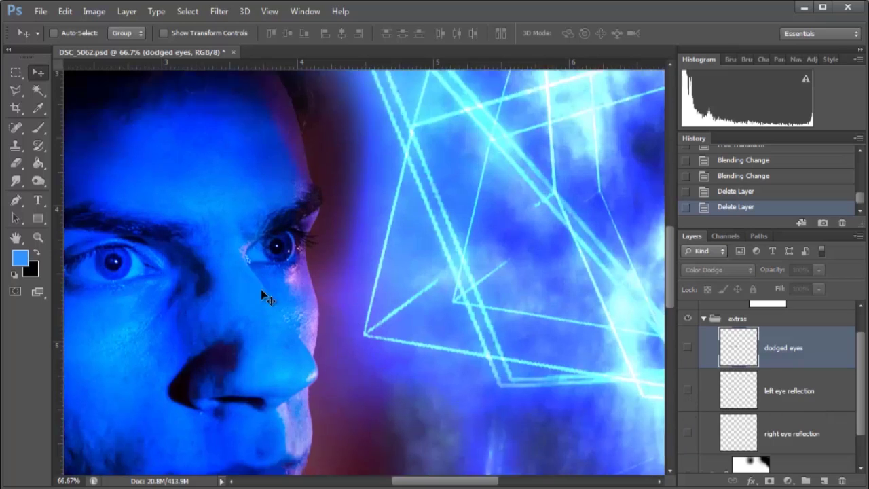
{"action": "left_click_drag", "start_coordinate": [281, 306], "coordinate": [485, 315]}
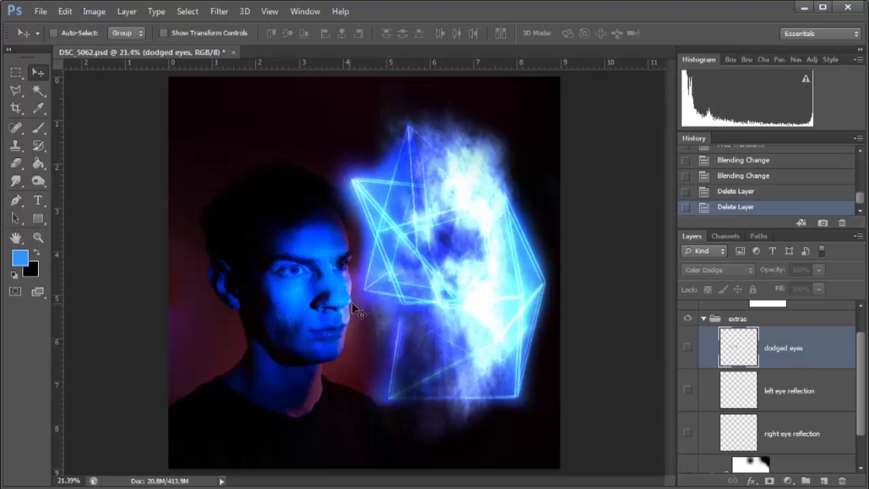
{"action": "scroll", "coordinate": [284, 322], "scroll_direction": "up", "scroll_amount": 3}
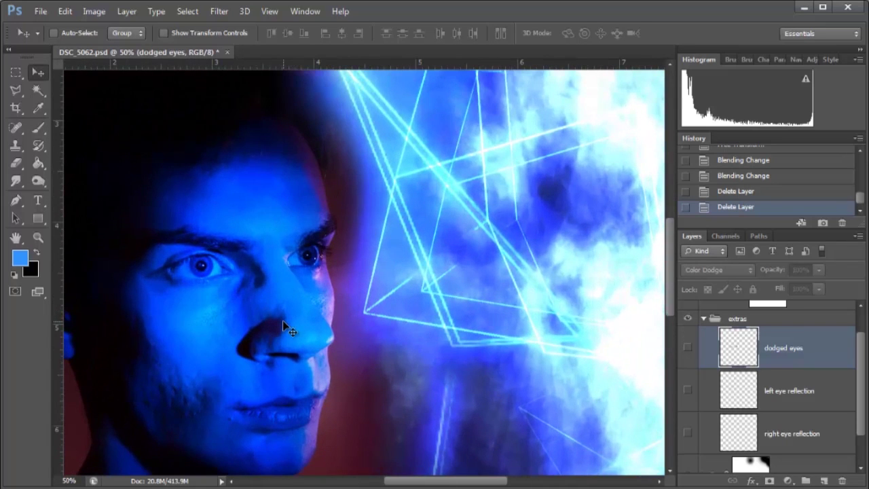
{"action": "scroll", "coordinate": [284, 321], "scroll_direction": "up", "scroll_amount": 3}
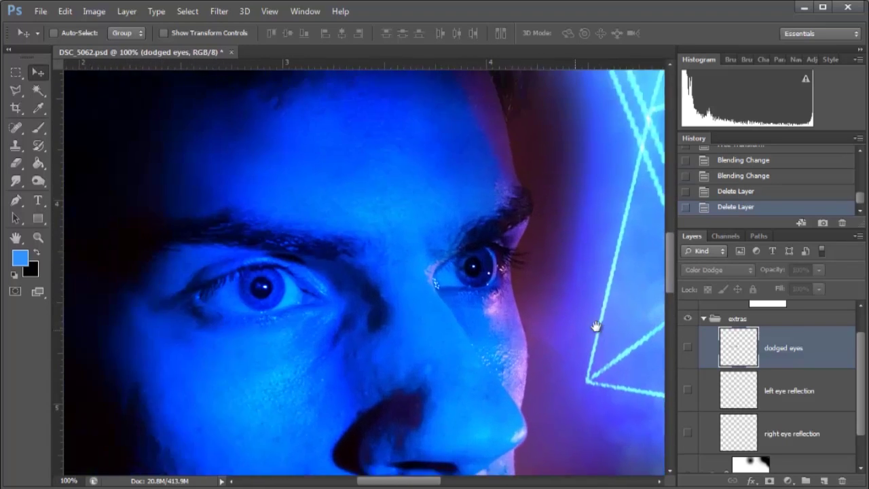
{"action": "scroll", "coordinate": [302, 346], "scroll_direction": "up", "scroll_amount": 3}
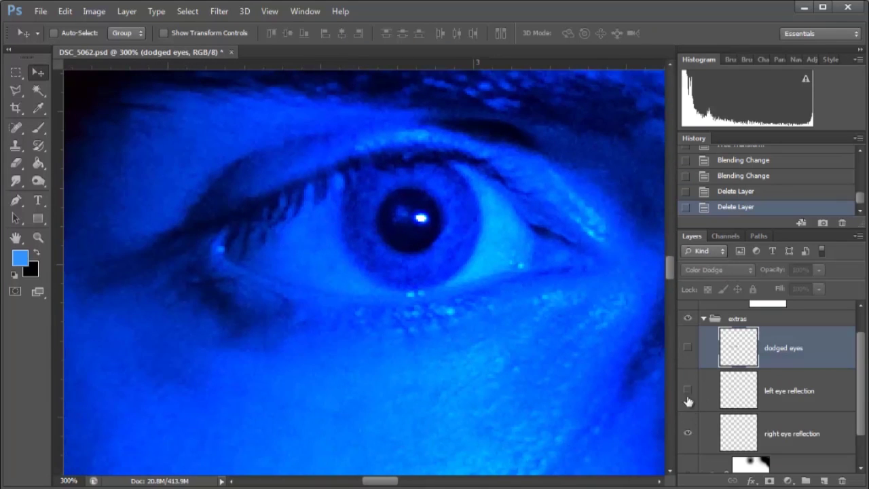
- Make the left eye reflection layer visible, comparing it on and off
{"action": "left_click", "coordinate": [687, 391]}
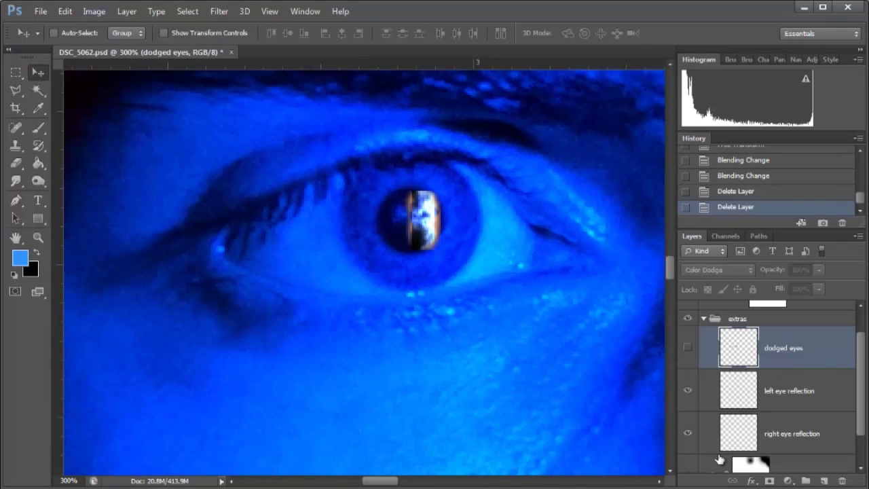
{"action": "left_click", "coordinate": [730, 398]}
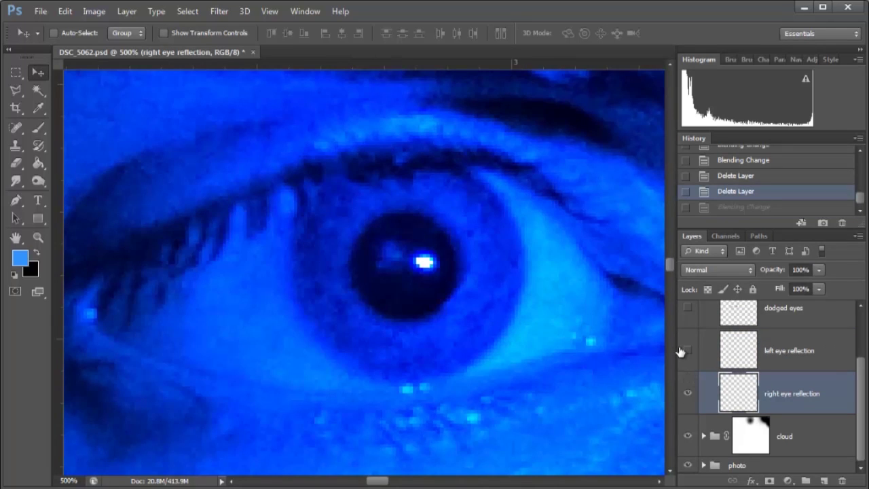
{"action": "left_click", "coordinate": [686, 350]}
{"action": "left_click", "coordinate": [686, 350]}
{"action": "left_click", "coordinate": [686, 352]}
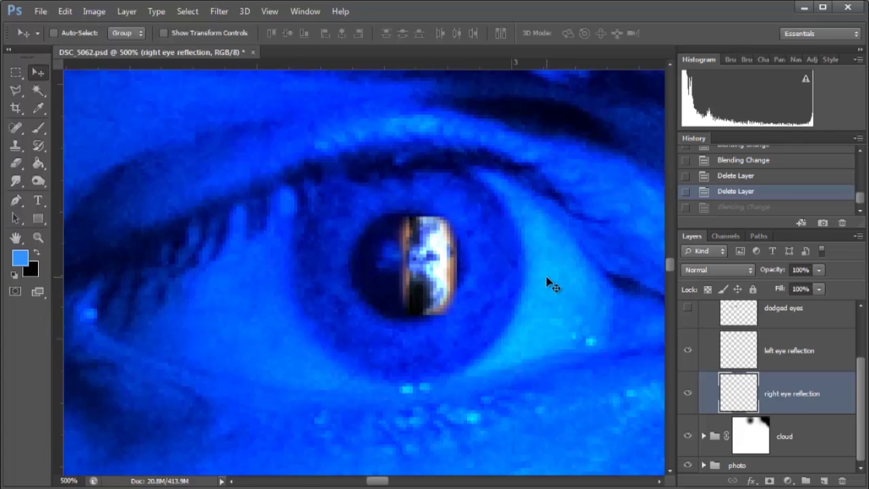
- Keep the left eye reflection layer on Normal blending and fit the image on screen
{"action": "left_click", "coordinate": [727, 348]}
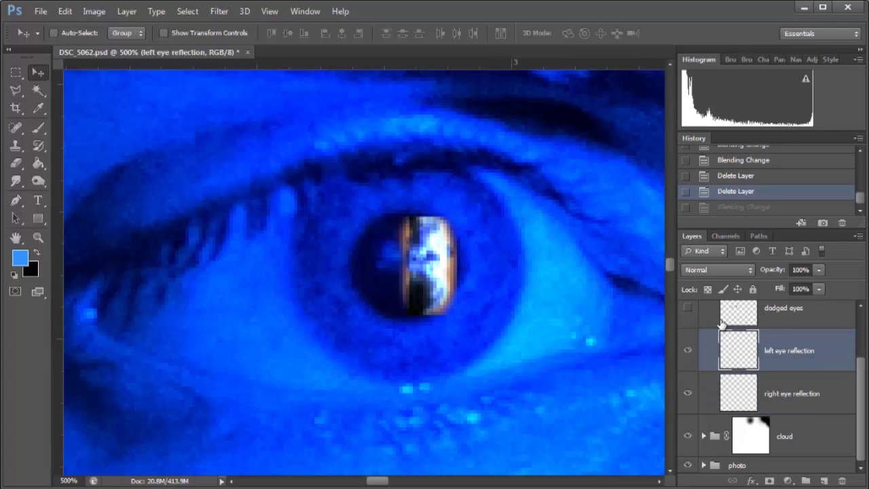
{"action": "left_click", "coordinate": [721, 271]}
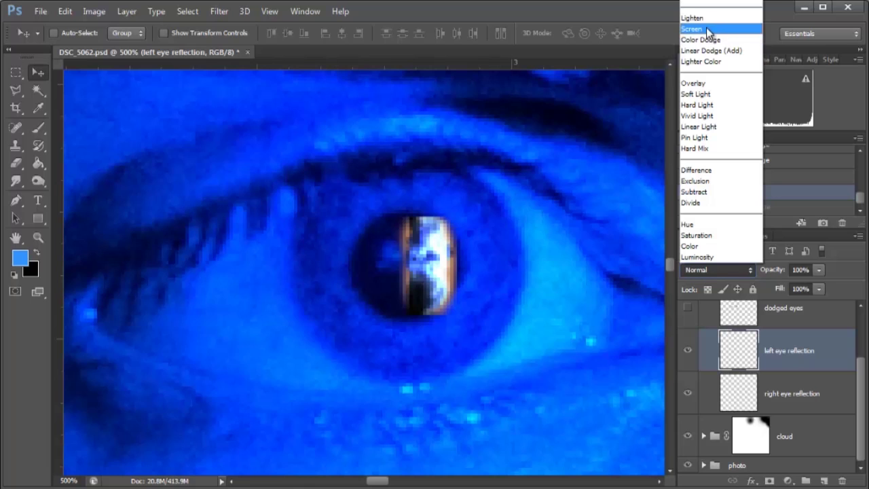
{"action": "left_click", "coordinate": [757, 366]}
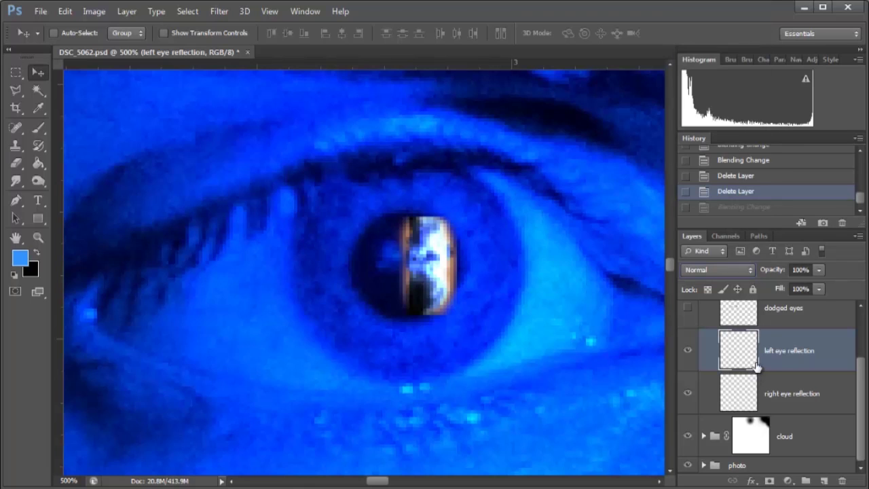
{"action": "left_click_drag", "start_coordinate": [860, 397], "coordinate": [862, 334]}
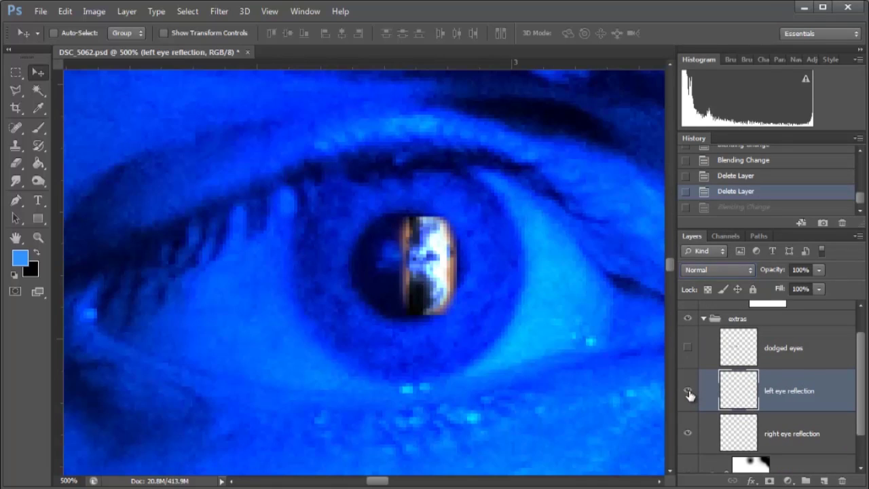
{"action": "key", "text": "ctrl+0"}
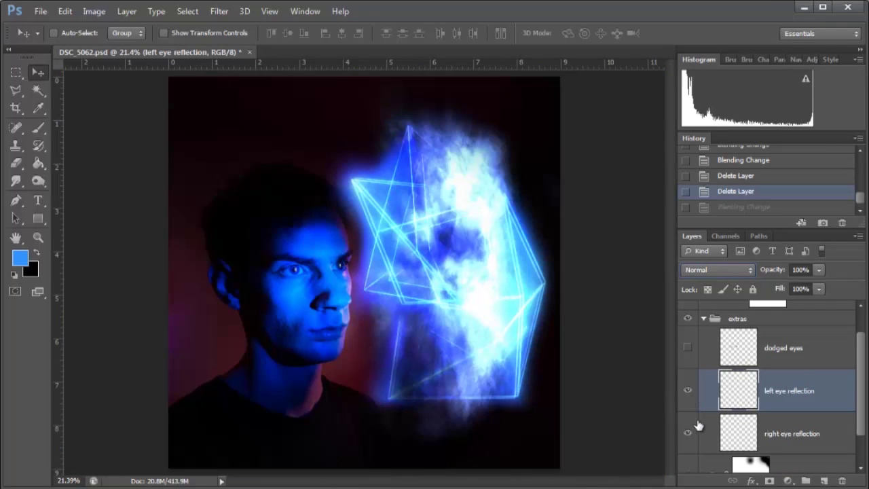
- Recheck both eye reflection layers, then switch on the Color Dodge dodged eyes layer
{"action": "left_click", "coordinate": [687, 391]}
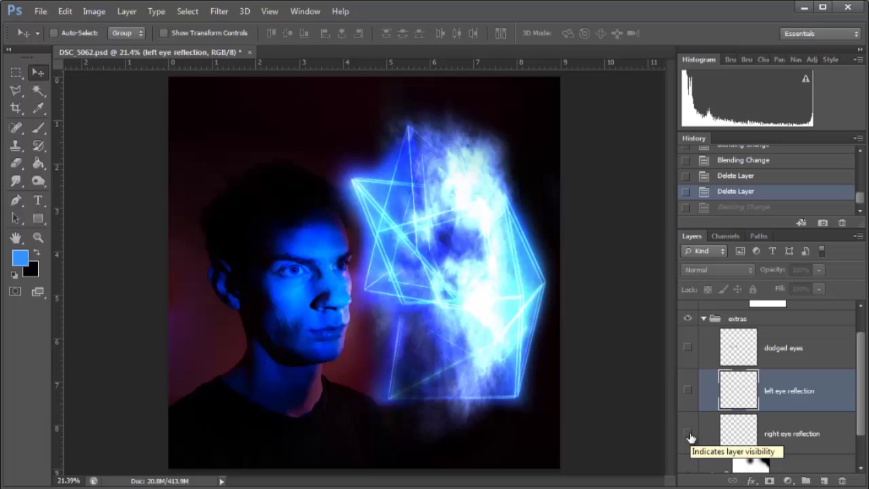
{"action": "left_click_drag", "start_coordinate": [690, 437], "coordinate": [692, 401]}
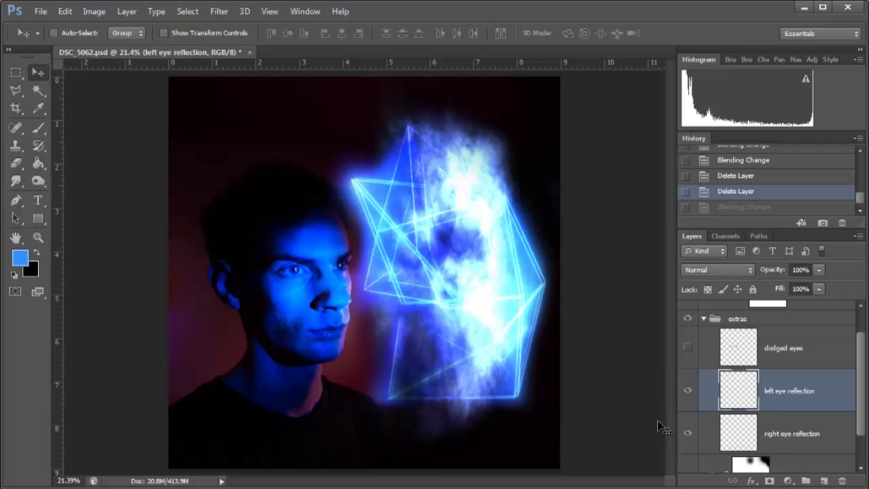
{"action": "left_click", "coordinate": [687, 353]}
{"action": "key", "text": "ctrl+plus"}
{"action": "key", "text": "ctrl+plus"}
{"action": "key", "text": "ctrl+plus"}
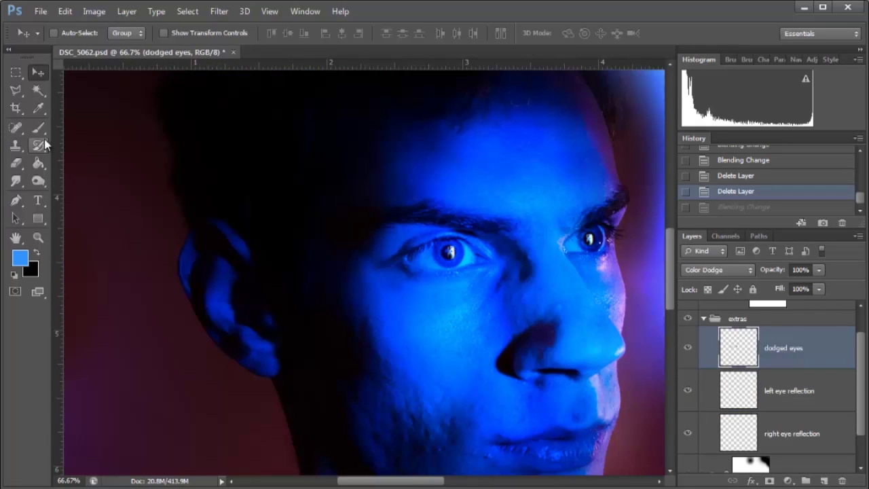
- Paint trial strokes with a 95 px brush over forehead, nose and cheek, then revert them via History
{"action": "key", "text": "b"}
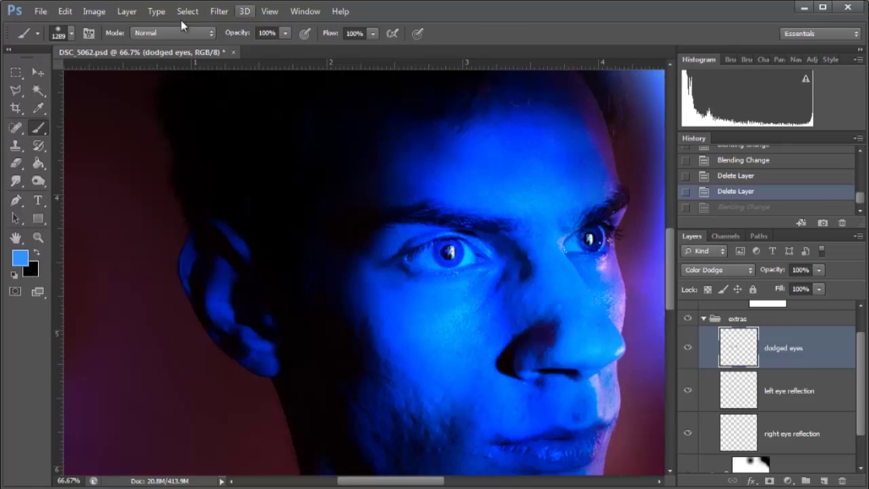
{"action": "left_click", "coordinate": [66, 33]}
{"action": "type", "text": "95"}
{"action": "key", "text": "Return"}
{"action": "mouse_move", "coordinate": [389, 174]}
{"action": "left_mouse_down"}
{"action": "mouse_move", "coordinate": [534, 179]}
{"action": "mouse_move", "coordinate": [508, 277]}
{"action": "mouse_move", "coordinate": [427, 428]}
{"action": "mouse_move", "coordinate": [476, 349]}
{"action": "mouse_move", "coordinate": [440, 355]}
{"action": "left_mouse_up"}
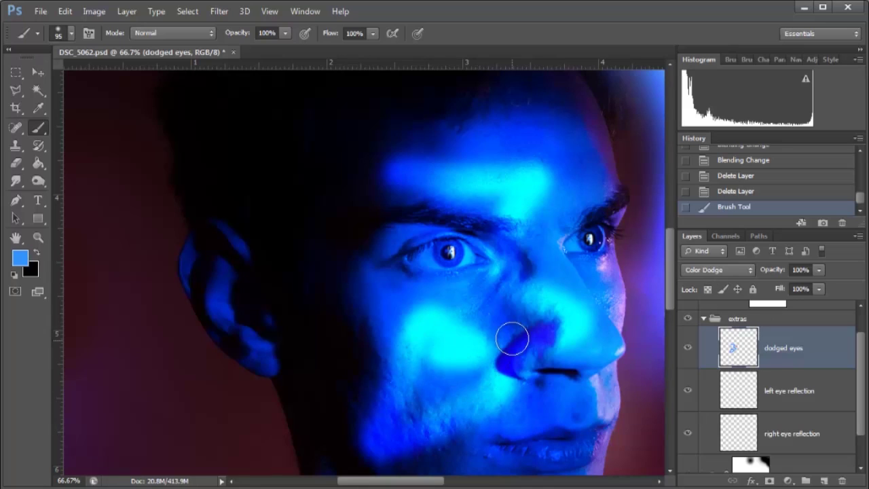
{"action": "left_click", "coordinate": [747, 193]}
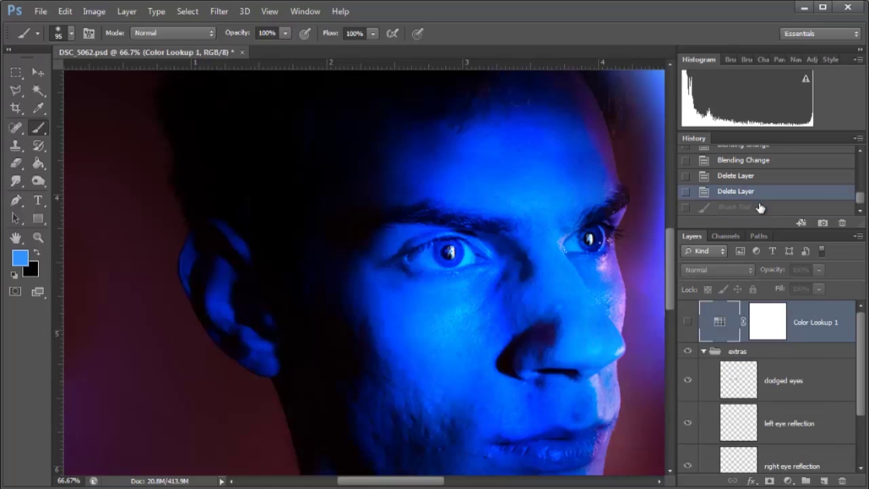
{"action": "left_click", "coordinate": [705, 353]}
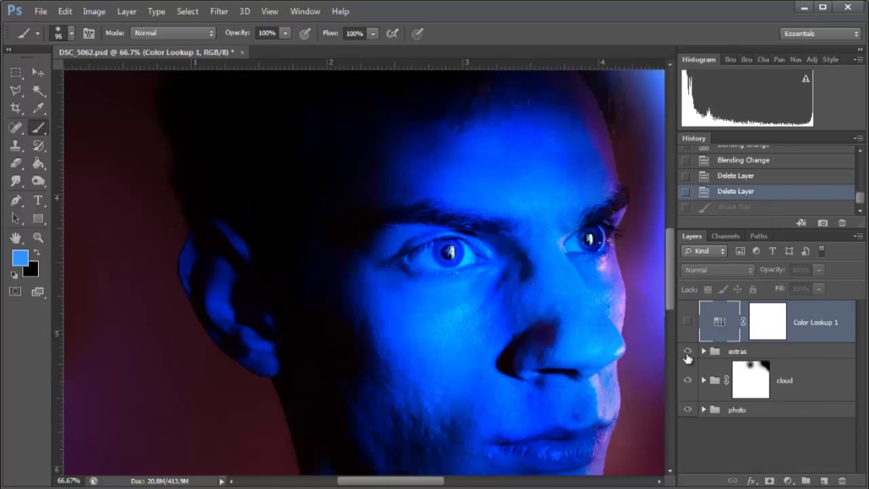
{"action": "left_click", "coordinate": [687, 353]}
{"action": "left_click", "coordinate": [687, 353]}
{"action": "left_click", "coordinate": [688, 323]}
{"action": "key", "text": "ctrl+0"}
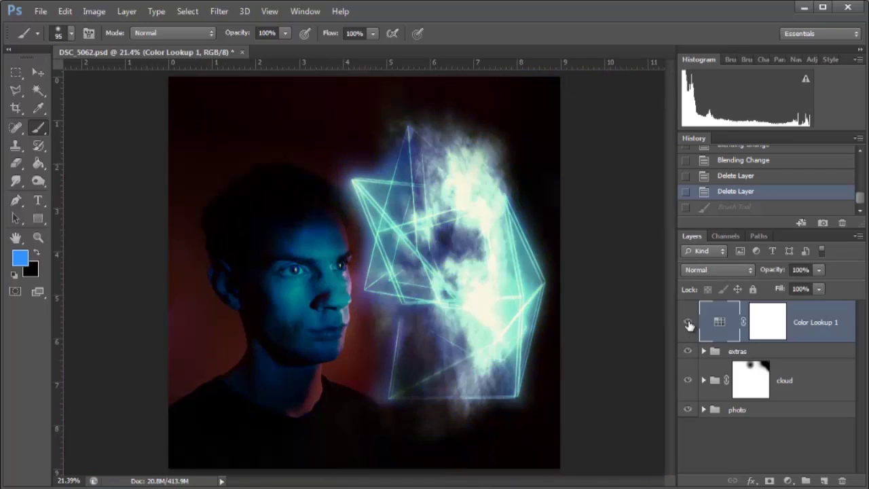
{"action": "left_click", "coordinate": [688, 323]}
{"action": "left_click", "coordinate": [687, 323]}
{"action": "left_click", "coordinate": [690, 323]}
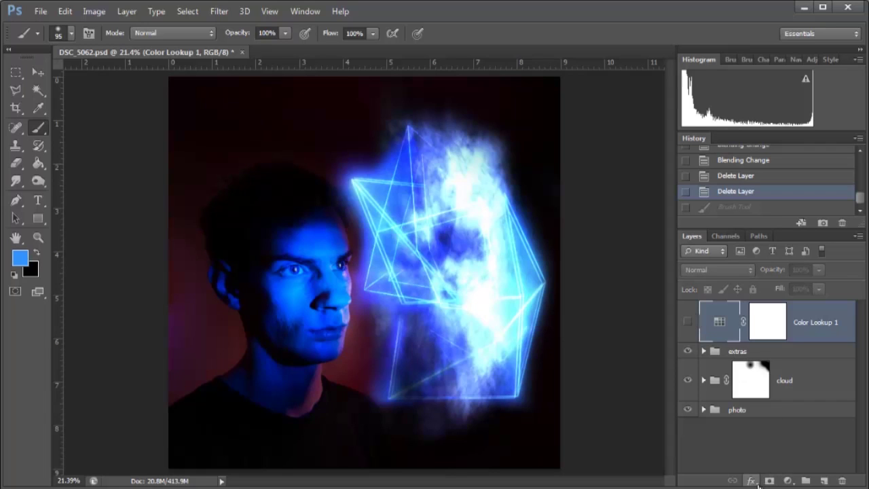
{"action": "left_click", "coordinate": [788, 481]}
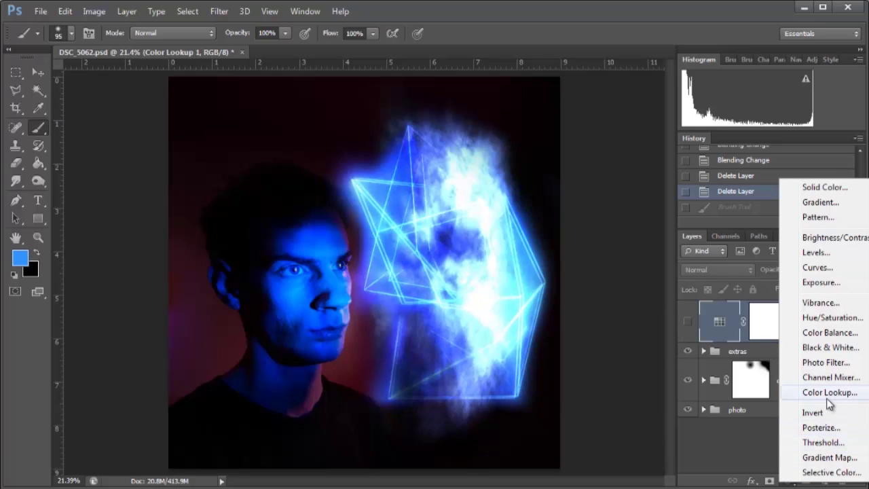
{"action": "left_click", "coordinate": [722, 329]}
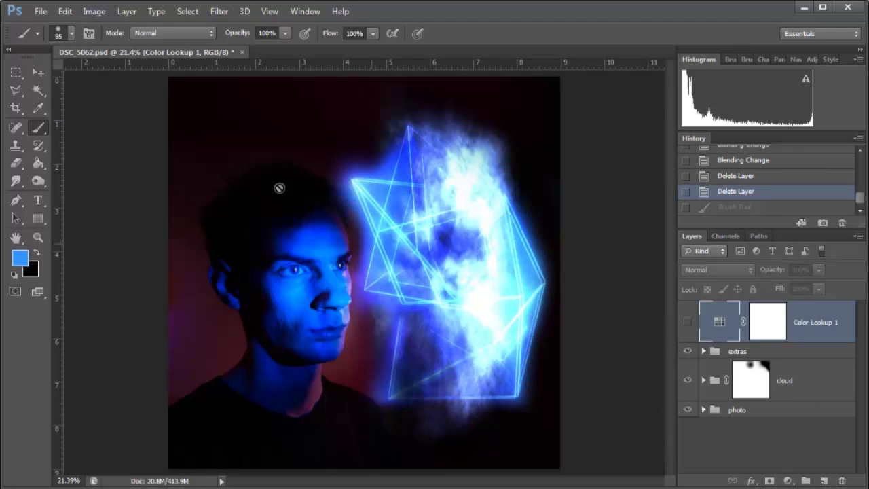
{"action": "left_click", "coordinate": [95, 15]}
- Expand the photo group and select its Layer 6 copy 4 layer
{"action": "left_click", "coordinate": [94, 14]}
{"action": "left_click", "coordinate": [706, 411]}
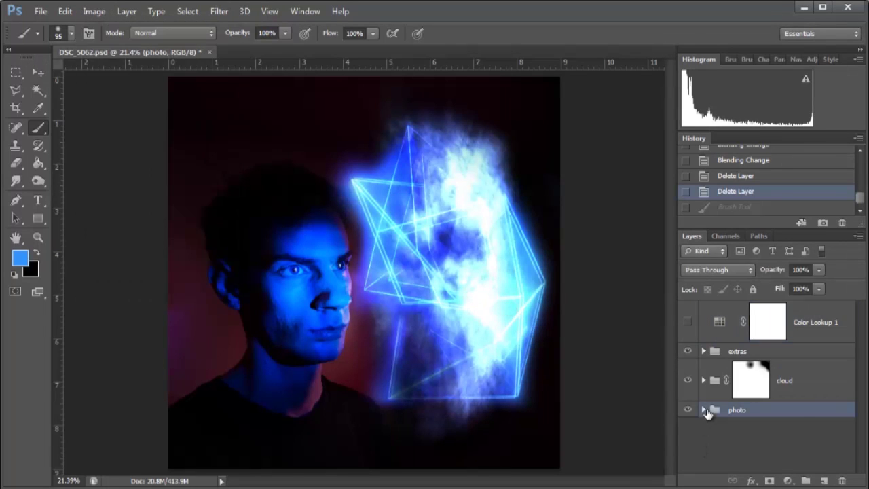
{"action": "left_click", "coordinate": [705, 410]}
{"action": "scroll", "coordinate": [712, 411], "scroll_direction": "down", "scroll_amount": 2}
{"action": "left_click", "coordinate": [755, 415]}
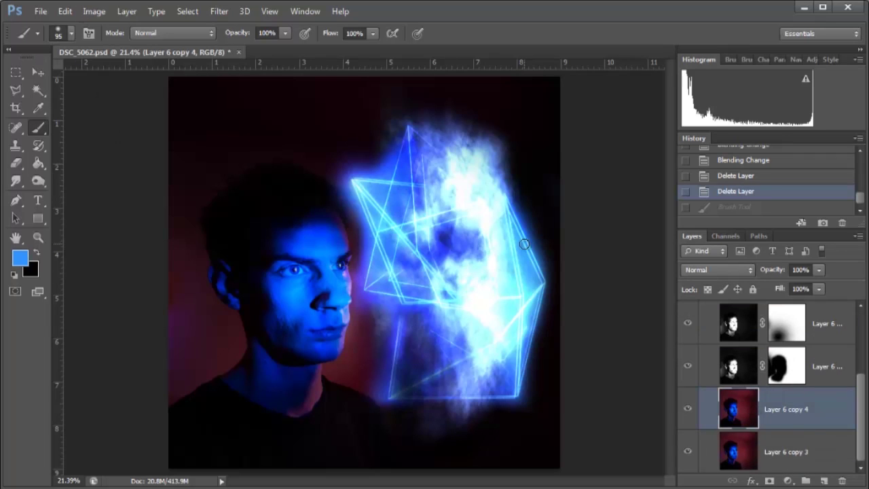
- Try a Smokey Device Link Color Lookup, cancel it, then select Color Lookup 1 and the photo group
{"action": "left_click", "coordinate": [108, 9]}
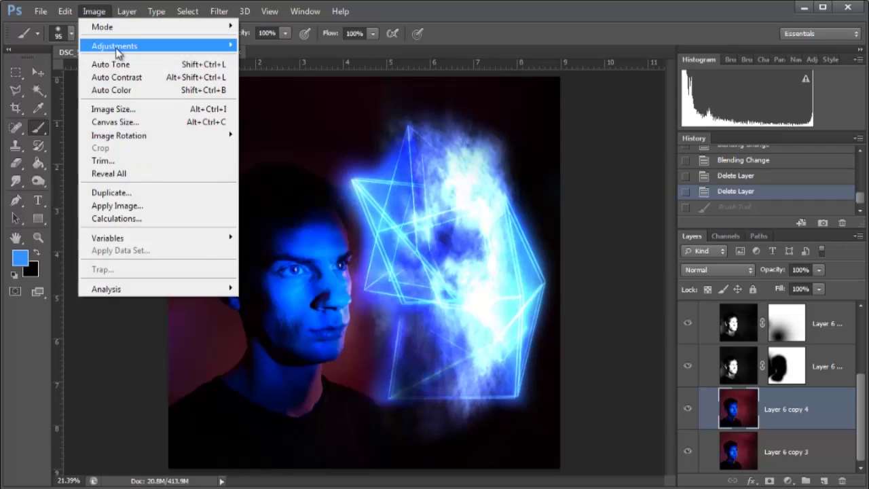
{"action": "mouse_move", "coordinate": [116, 46]}
{"action": "left_click", "coordinate": [333, 181]}
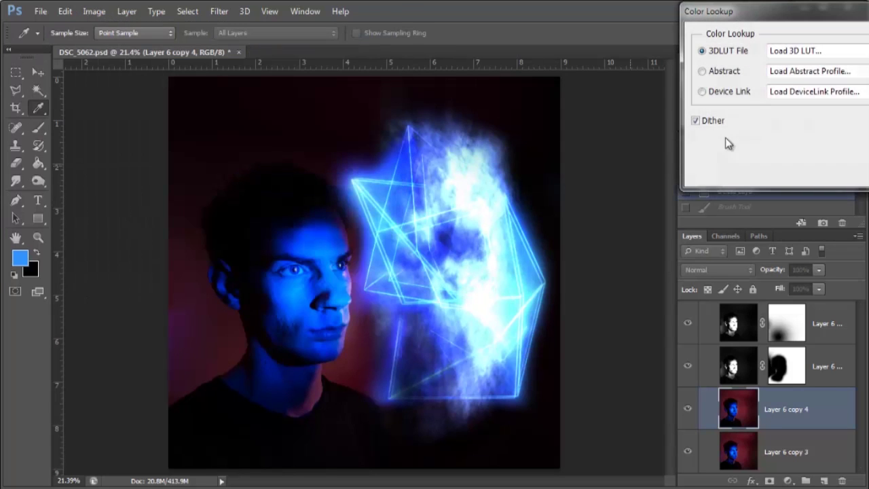
{"action": "left_click", "coordinate": [793, 93]}
{"action": "left_click", "coordinate": [829, 184]}
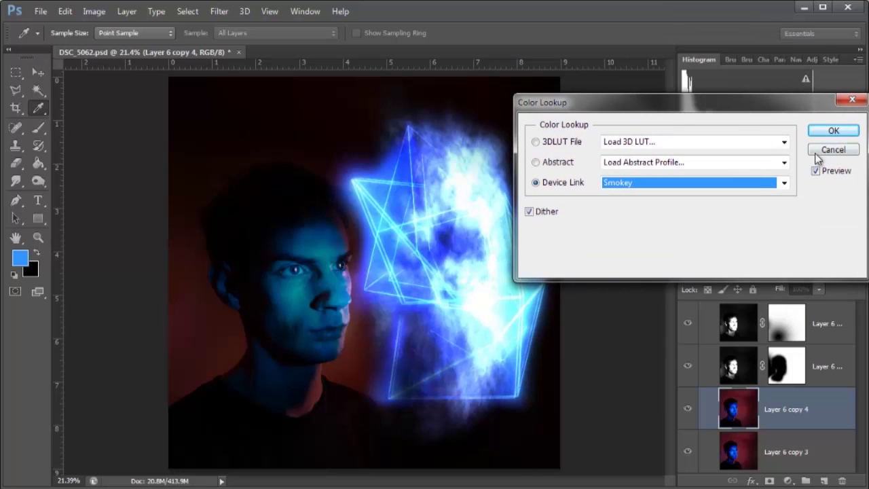
{"action": "left_click", "coordinate": [830, 150]}
{"action": "scroll", "coordinate": [744, 419], "scroll_direction": "up", "scroll_amount": 3}
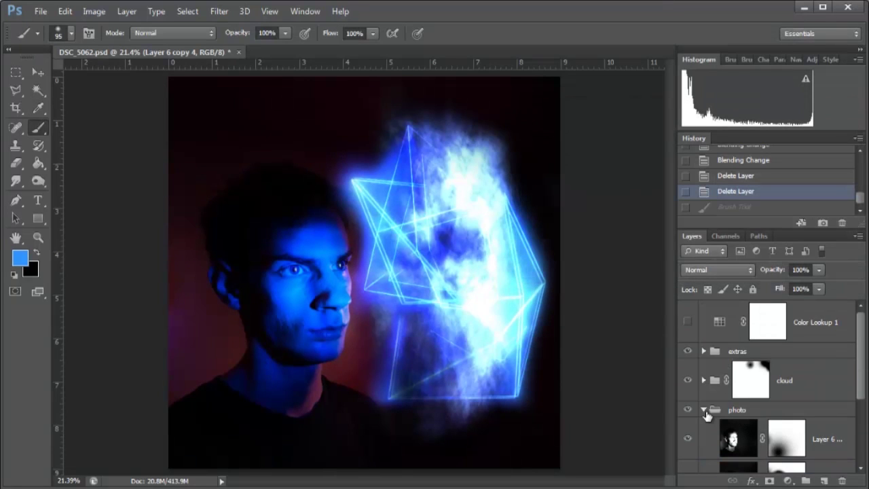
{"action": "left_click", "coordinate": [696, 326]}
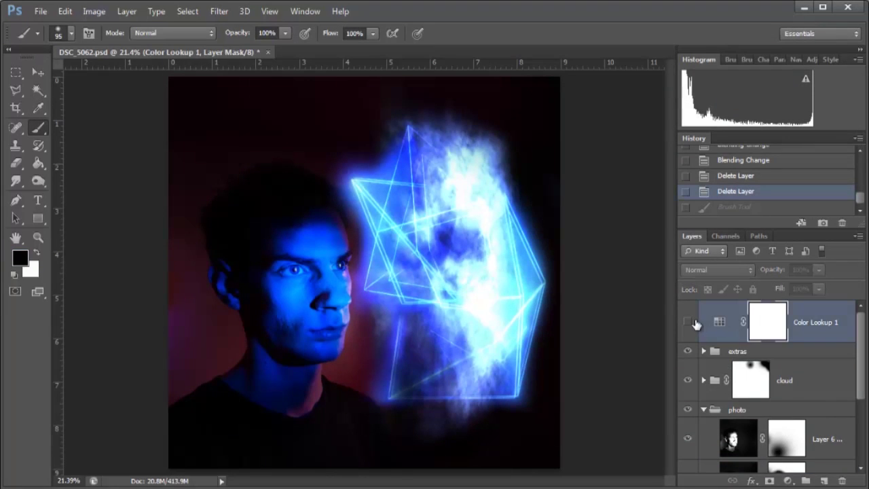
{"action": "left_click", "coordinate": [701, 413]}
- Collapse the photo group and turn on the teal Color Lookup 1 grade
{"action": "left_click", "coordinate": [704, 410]}
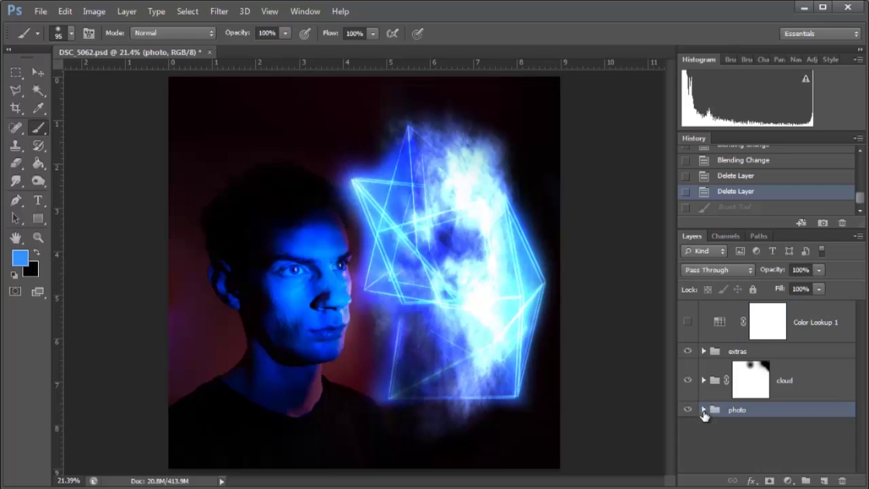
{"action": "left_click", "coordinate": [712, 328]}
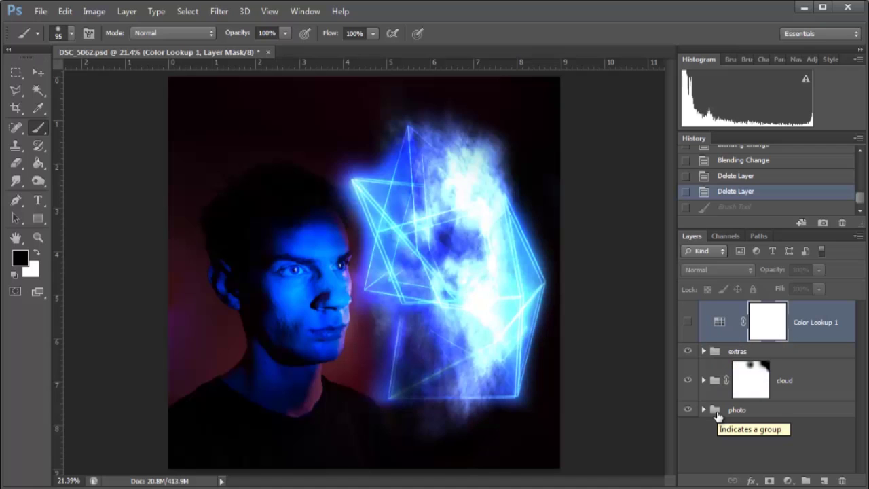
{"action": "left_click", "coordinate": [688, 322]}
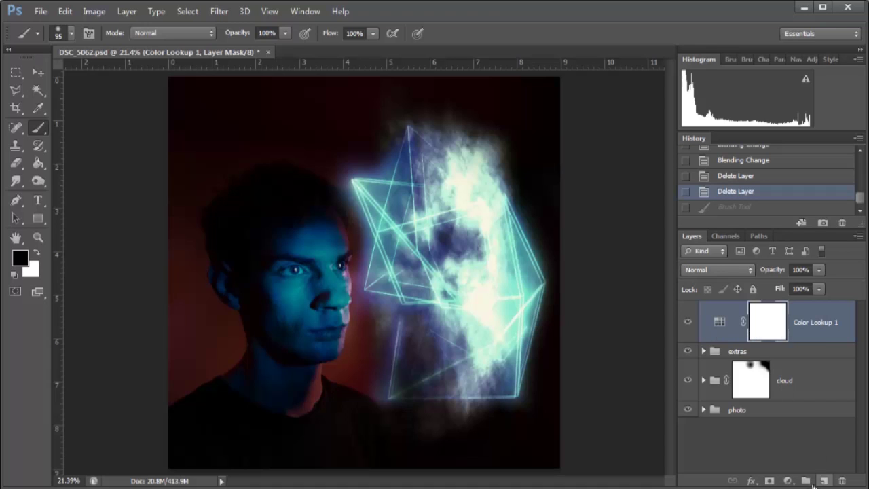
- Add a Color Lookup 2 layer using the Smokey device link, then hide it
{"action": "left_click", "coordinate": [788, 481]}
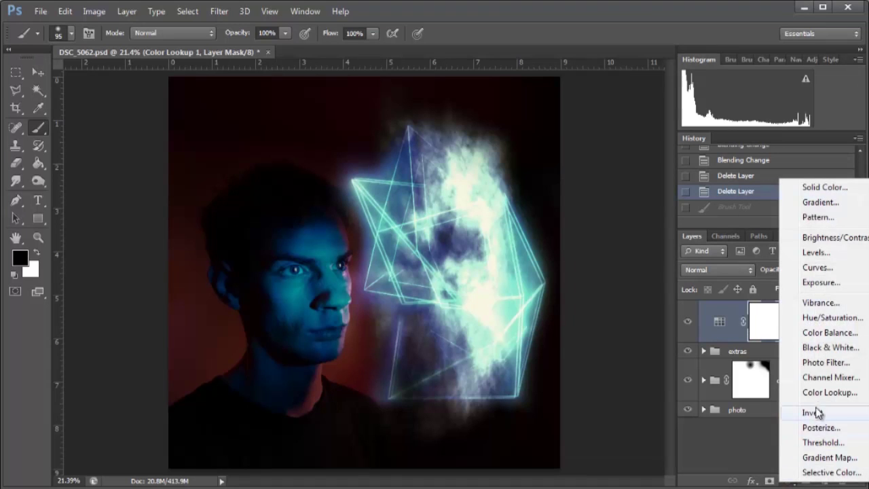
{"action": "left_click", "coordinate": [825, 392]}
{"action": "left_click", "coordinate": [744, 122]}
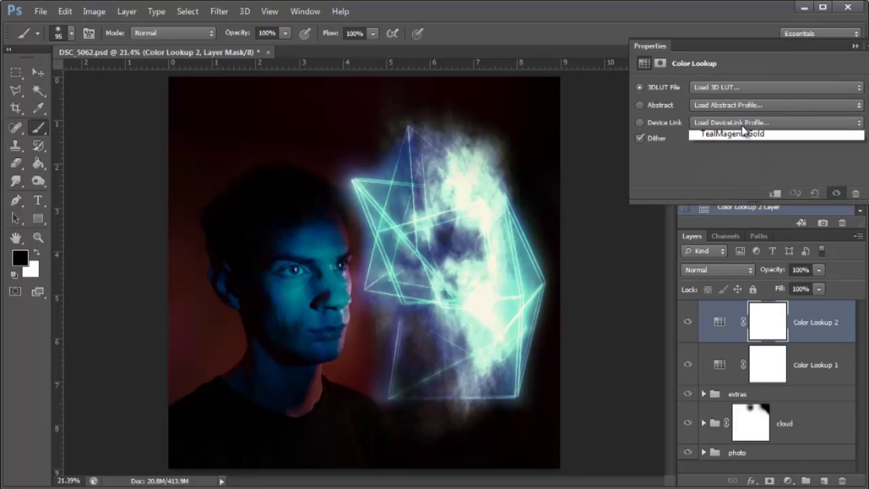
{"action": "left_click", "coordinate": [734, 217]}
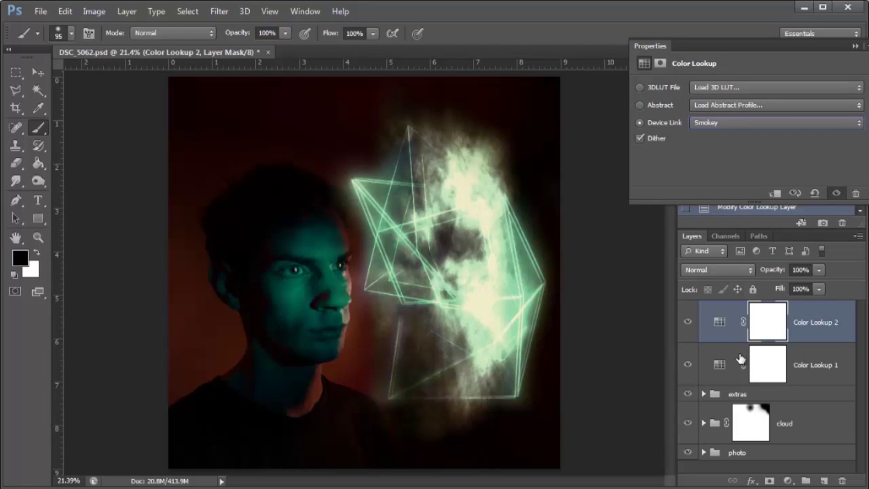
{"action": "left_click", "coordinate": [720, 323]}
{"action": "left_click", "coordinate": [687, 322]}
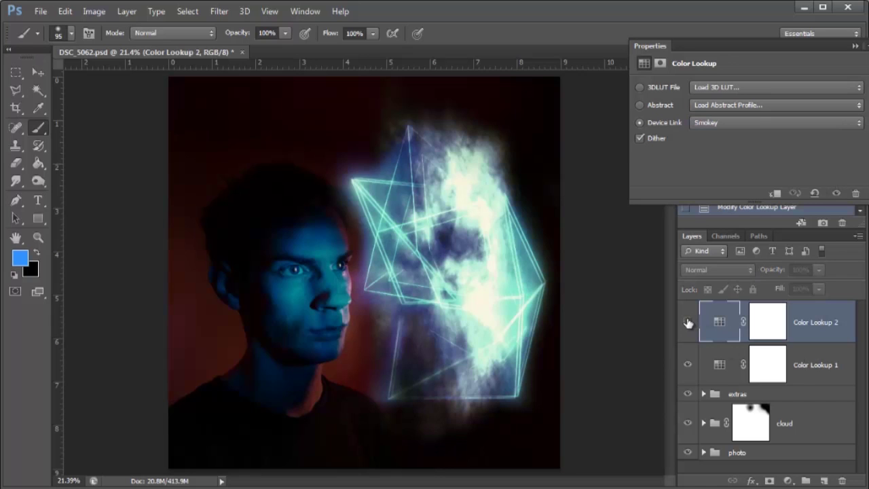
{"action": "left_click", "coordinate": [687, 365]}
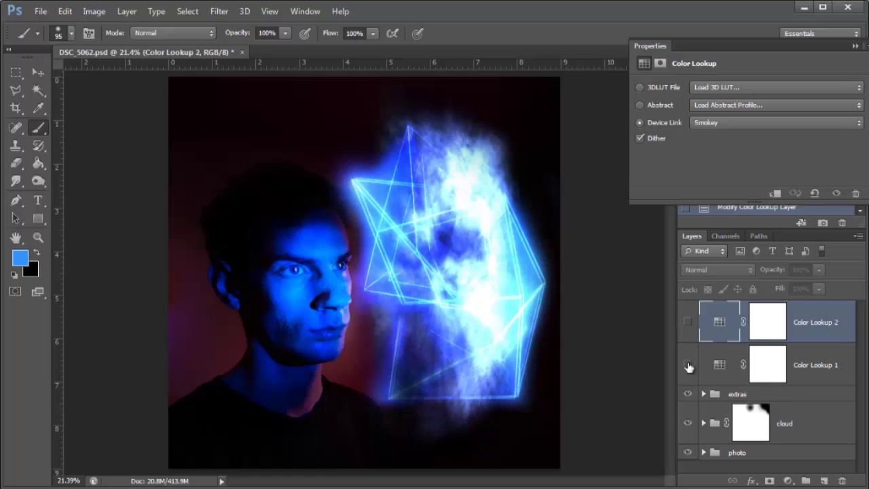
{"action": "left_click", "coordinate": [687, 365]}
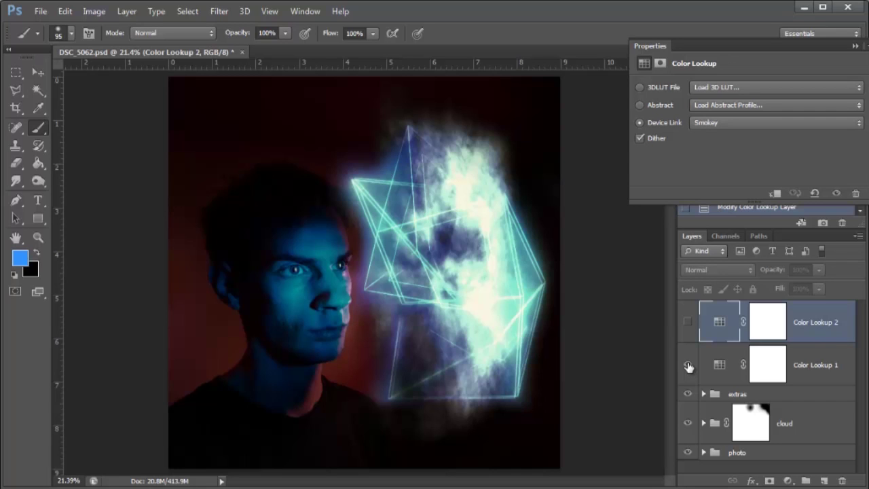
{"action": "left_click", "coordinate": [687, 366]}
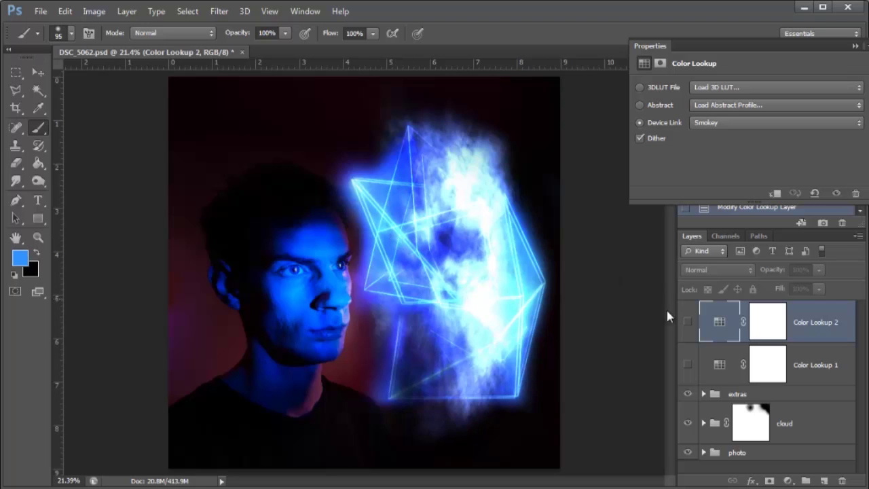
{"action": "left_click", "coordinate": [687, 365]}
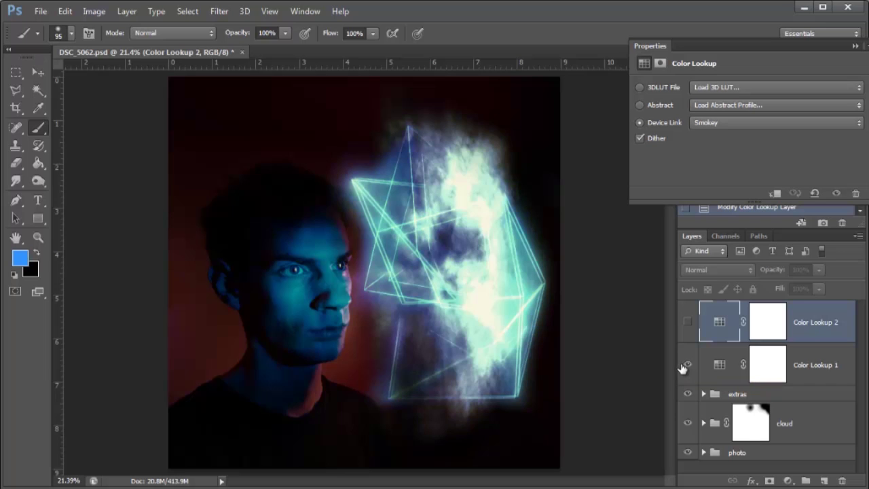
{"action": "key", "text": "ctrl+plus"}
{"action": "key", "text": "ctrl+plus"}
{"action": "key", "text": "ctrl+plus"}
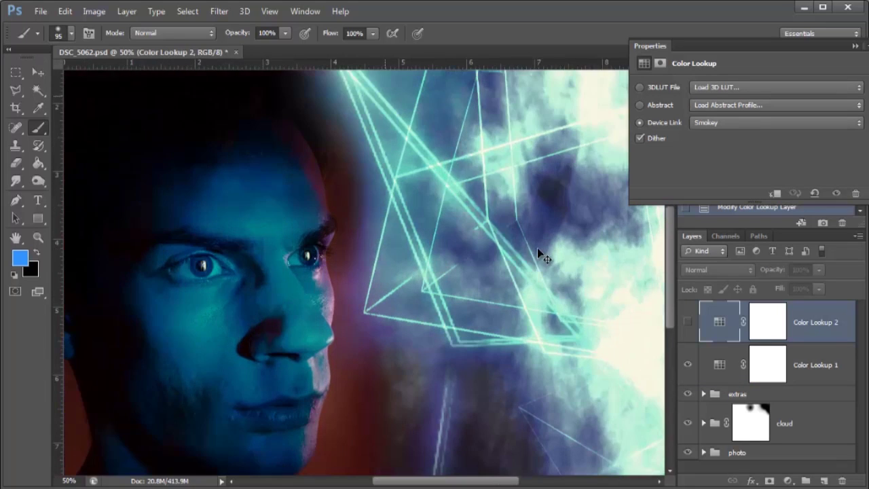
{"action": "left_click_drag", "start_coordinate": [527, 295], "coordinate": [555, 322]}
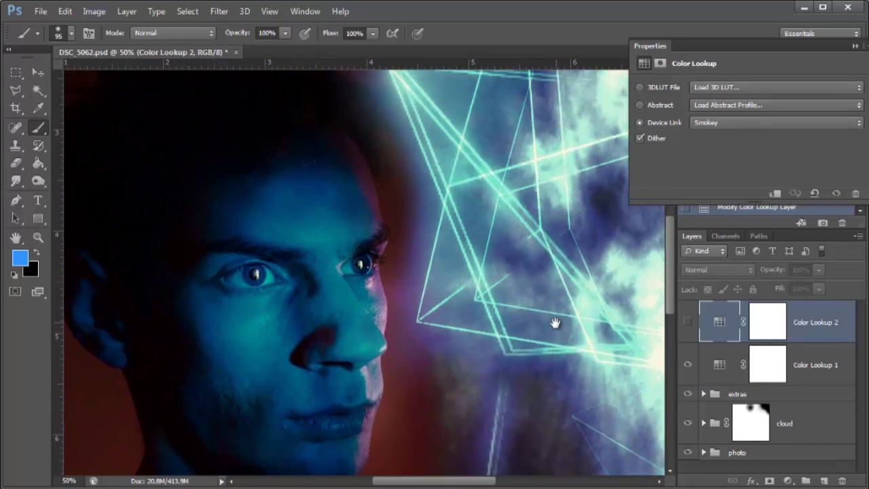
{"action": "key", "text": "ctrl+0"}
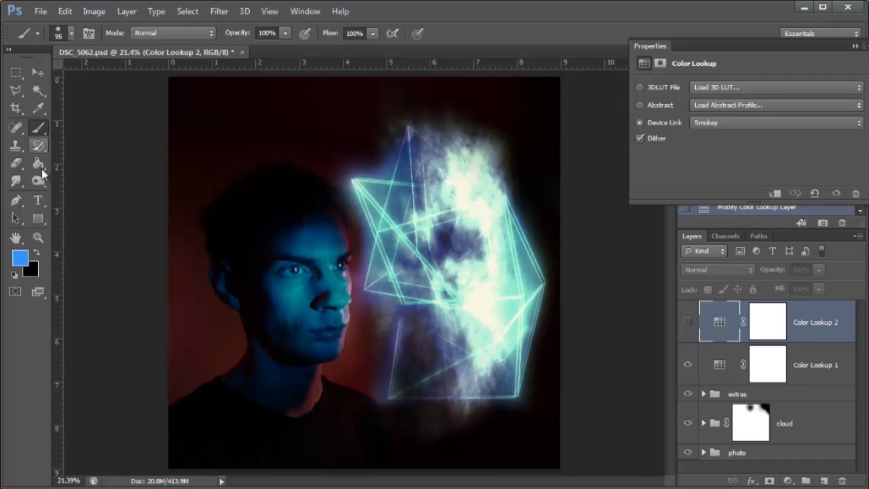
- Create a 72 pt 'PhotoExtremist.com' text layer near the top of the portrait
{"action": "left_click", "coordinate": [39, 202]}
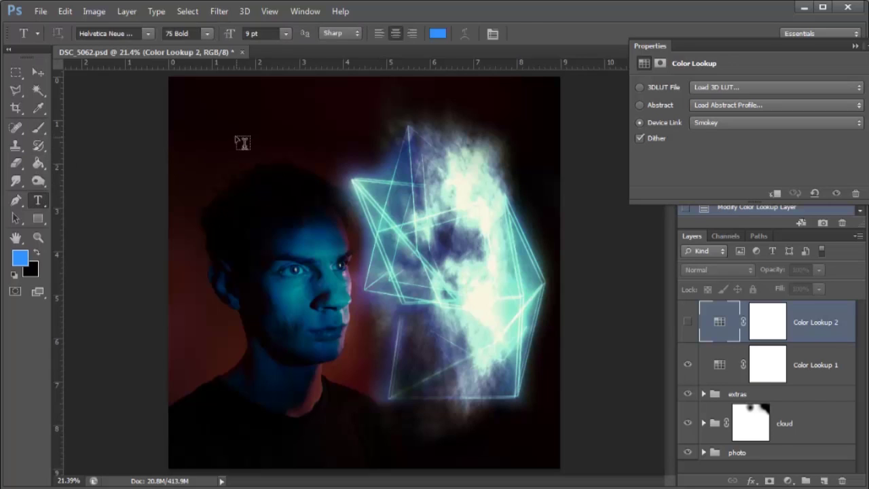
{"action": "left_click", "coordinate": [200, 134]}
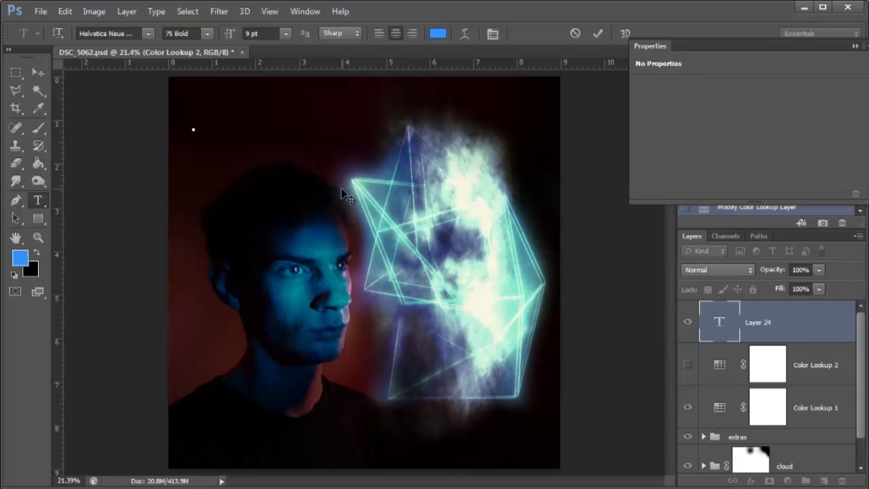
{"action": "type", "text": "Imagine"}
{"action": "key", "text": "ctrl+a"}
{"action": "type", "text": "PhotoExtremist.com"}
{"action": "key", "text": "ctrl+a"}
{"action": "left_click", "coordinate": [286, 33]}
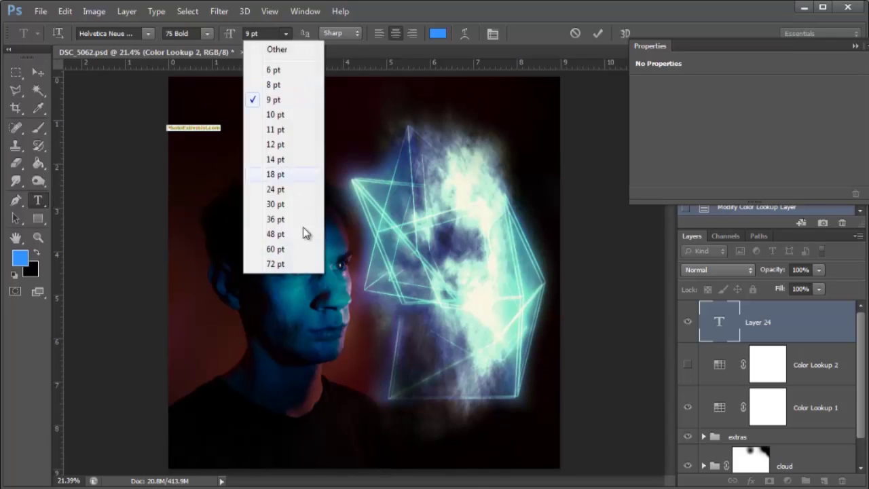
{"action": "left_click", "coordinate": [285, 264]}
{"action": "key", "text": "ctrl+Return"}
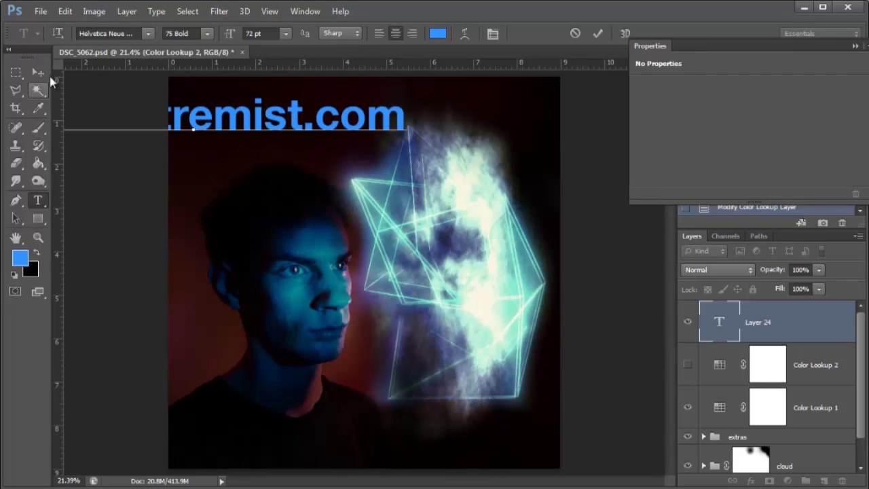
- Move the title right and scale it down to about 85% to fit the image
{"action": "left_click", "coordinate": [39, 72]}
{"action": "left_click_drag", "start_coordinate": [186, 176], "coordinate": [360, 179]}
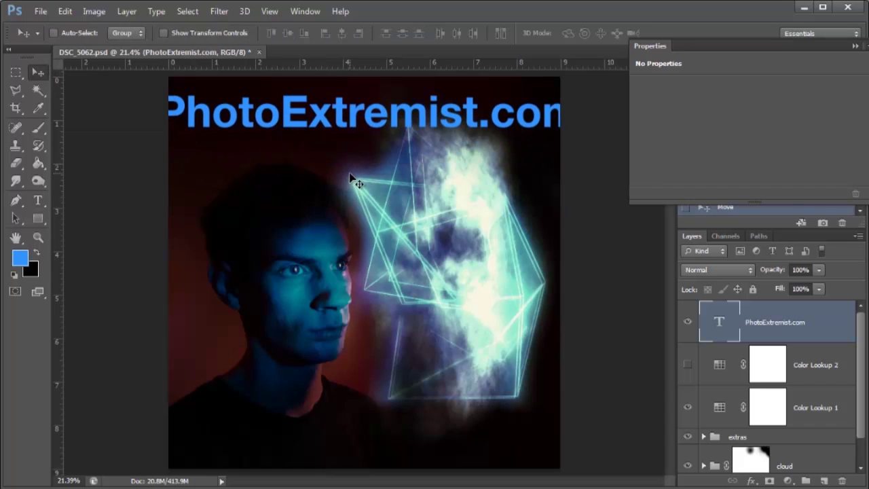
{"action": "key", "text": "ctrl+t"}
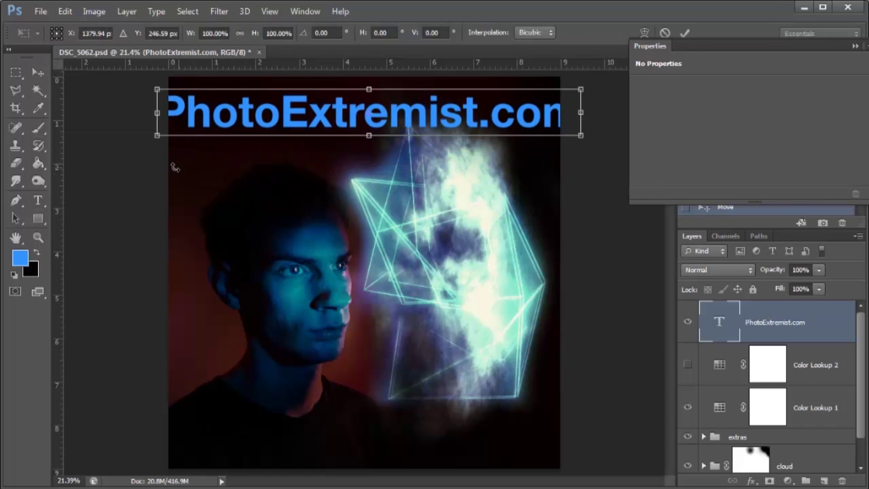
{"action": "left_click_drag", "start_coordinate": [156, 138], "coordinate": [190, 127]}
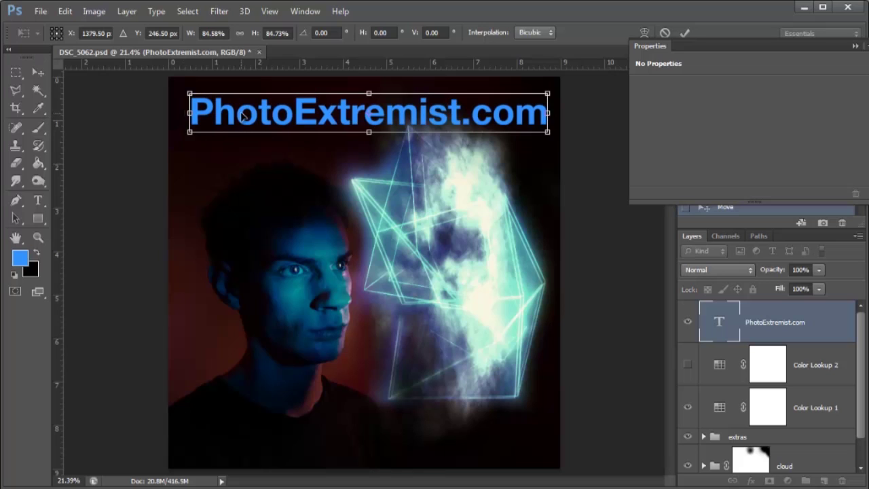
{"action": "left_click_drag", "start_coordinate": [243, 116], "coordinate": [244, 117]}
{"action": "key", "text": "Return"}
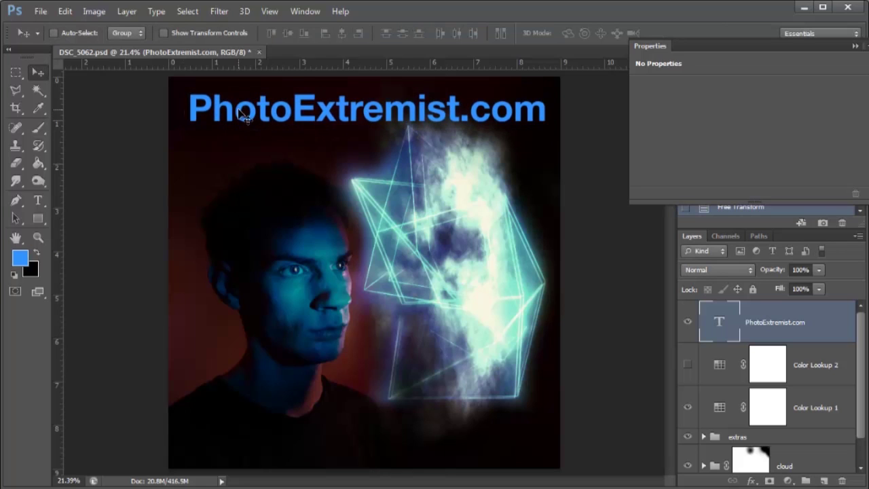